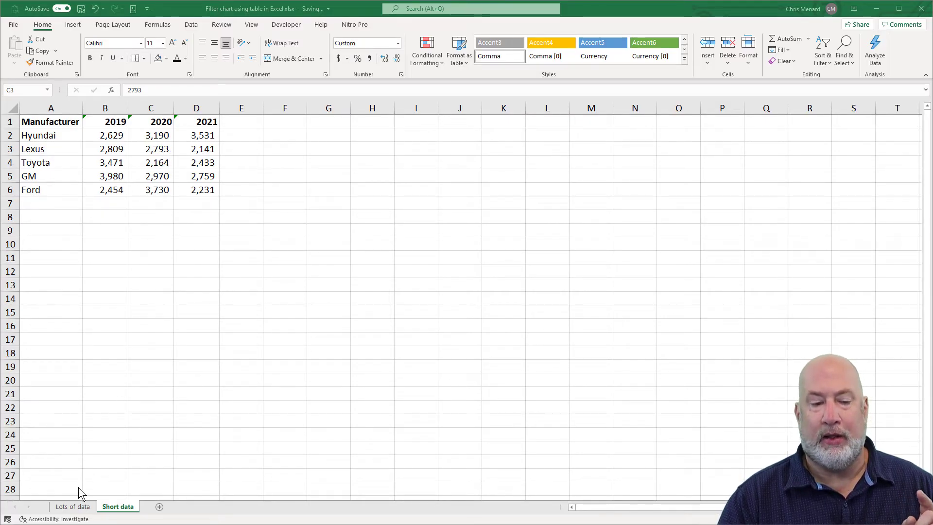
Insert a clustered column chart of the five manufacturers' 2019–2021 figures and place it beside the data
click(79, 508)
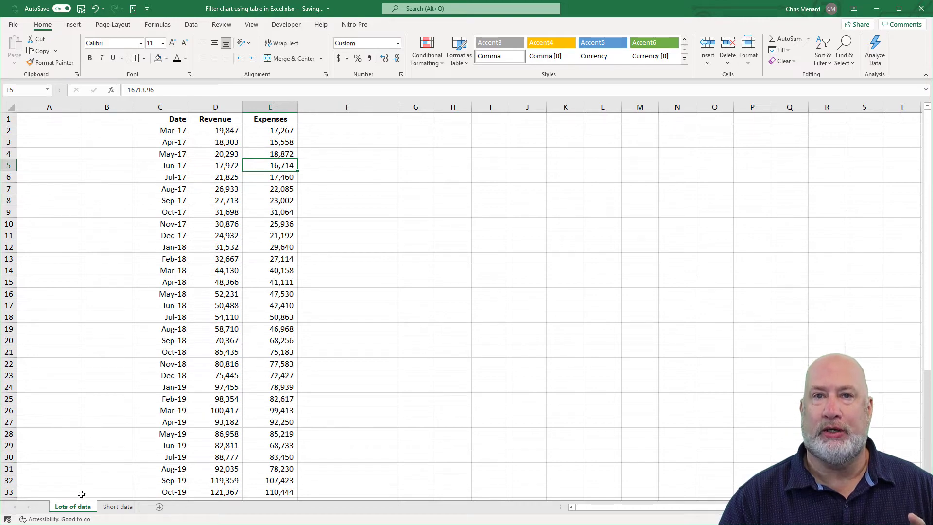
click(121, 507)
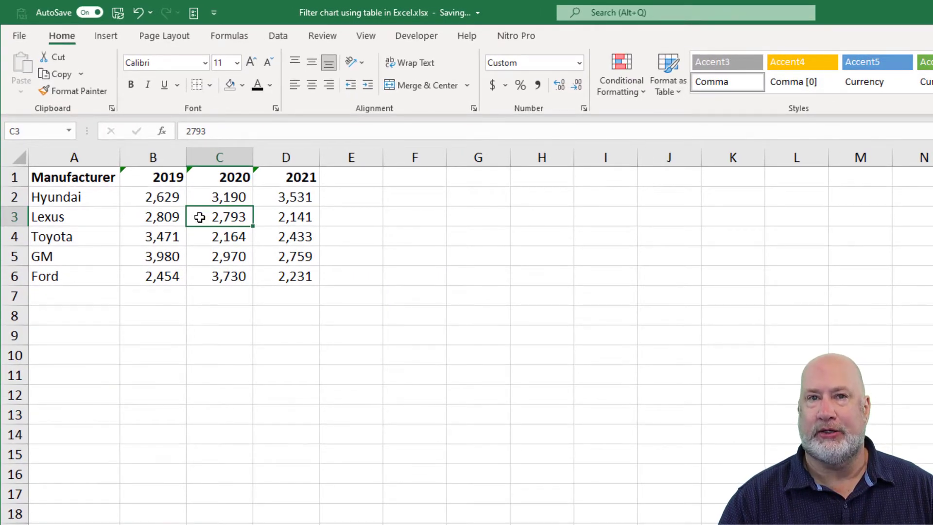
click(218, 197)
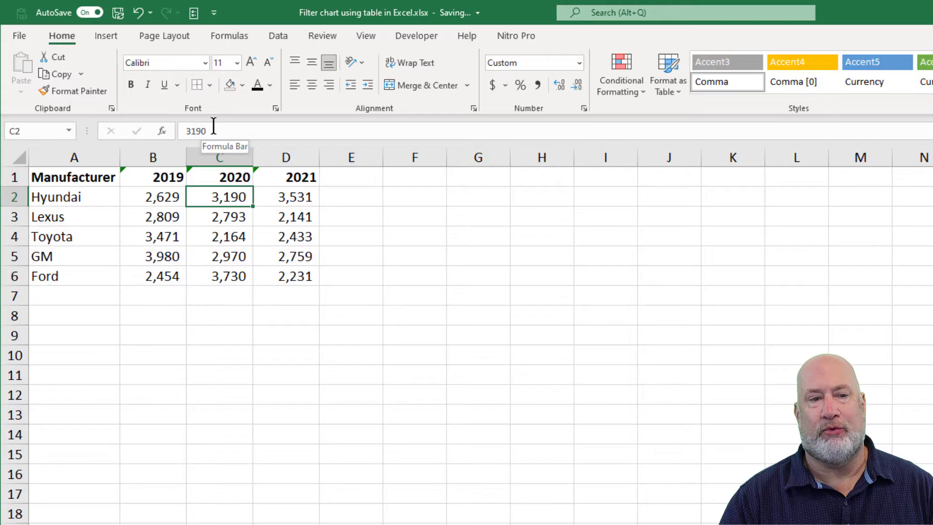
click(115, 39)
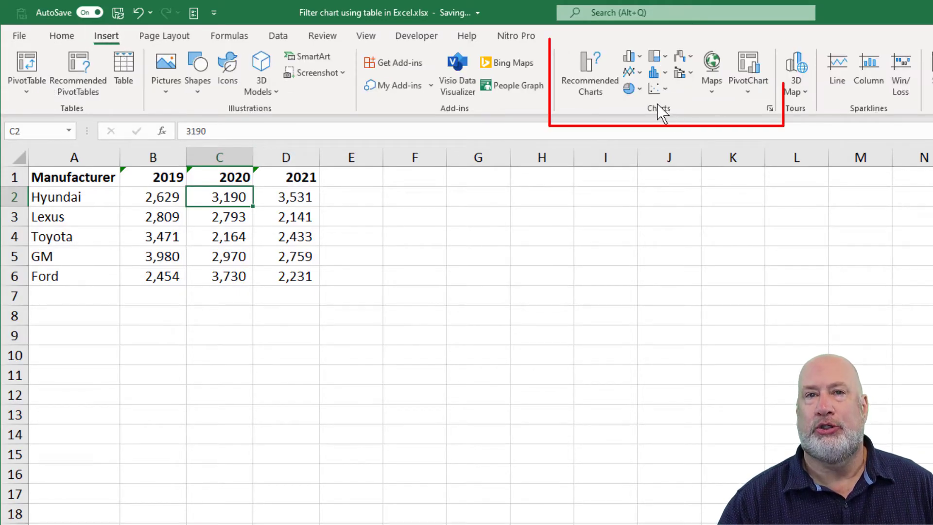
click(633, 57)
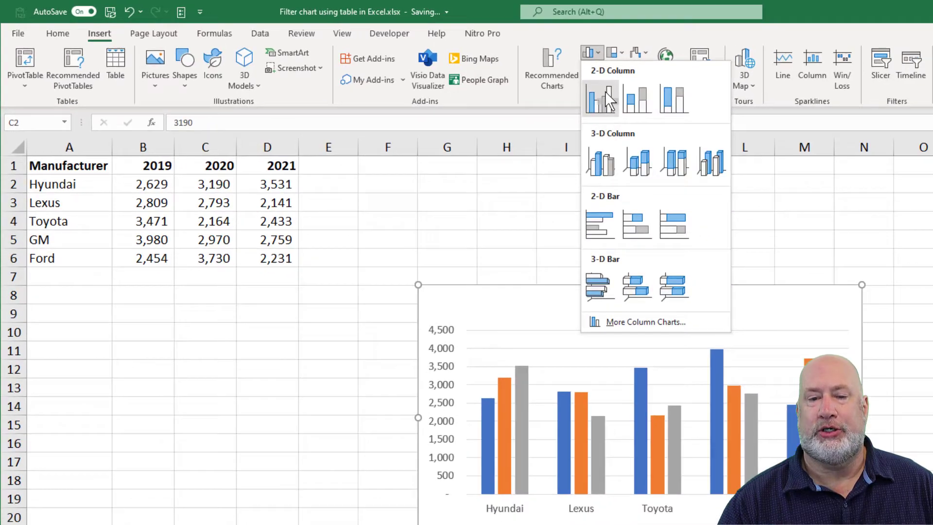
click(645, 98)
drag(593, 257, 556, 182)
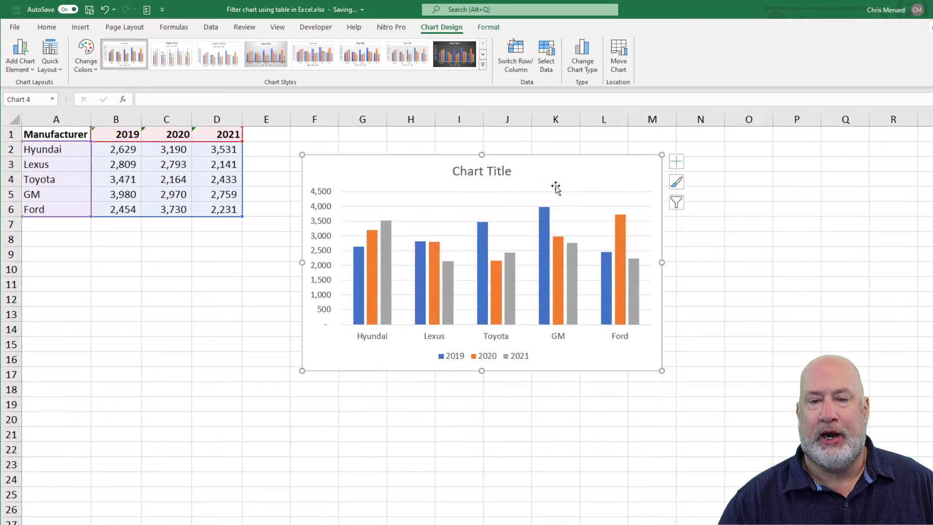
Use the chart filters to hide the 2019 series, then bring all years back
click(676, 202)
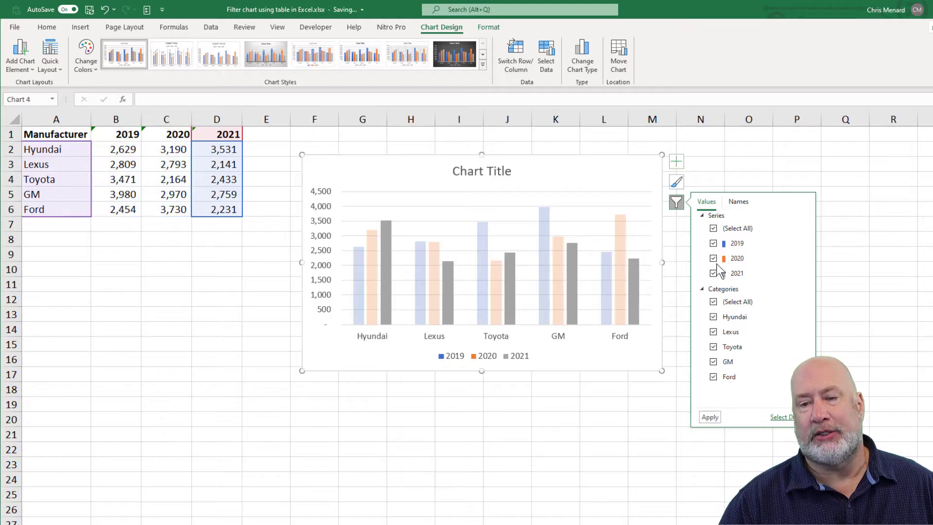
click(713, 243)
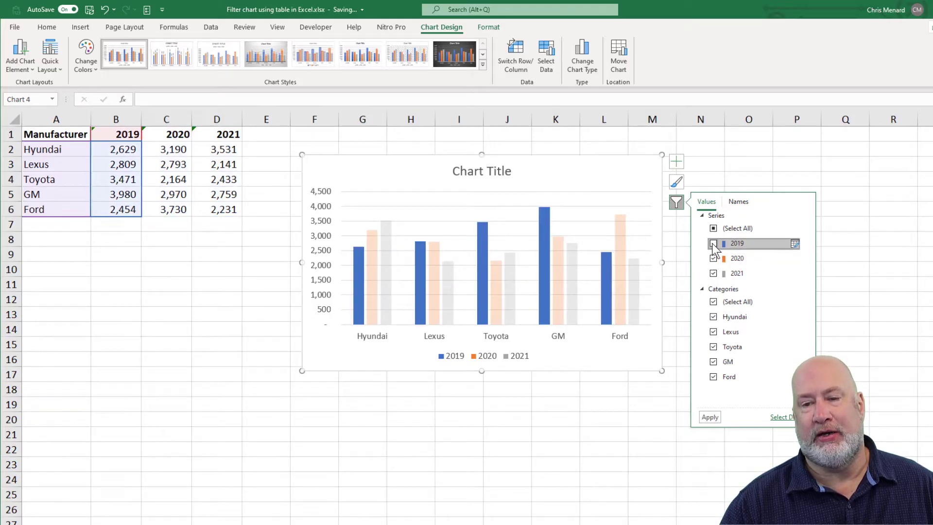
click(710, 417)
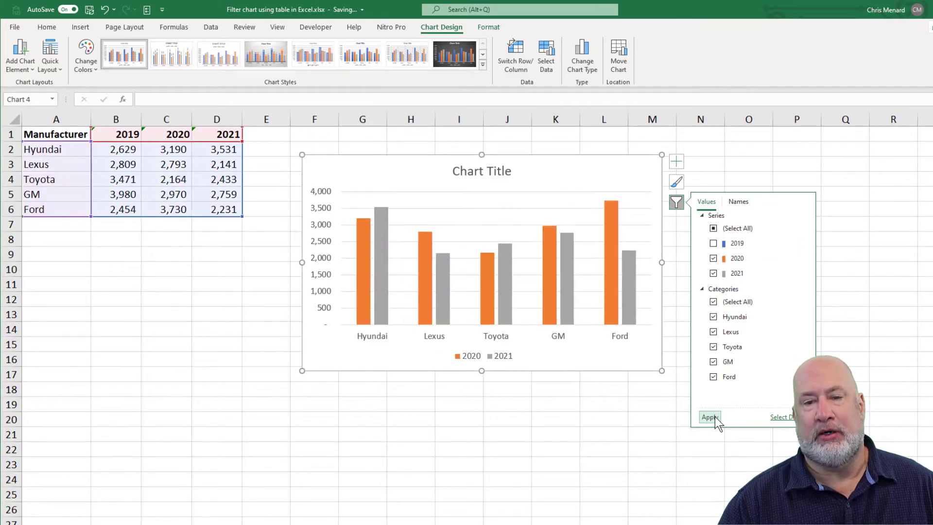
click(477, 438)
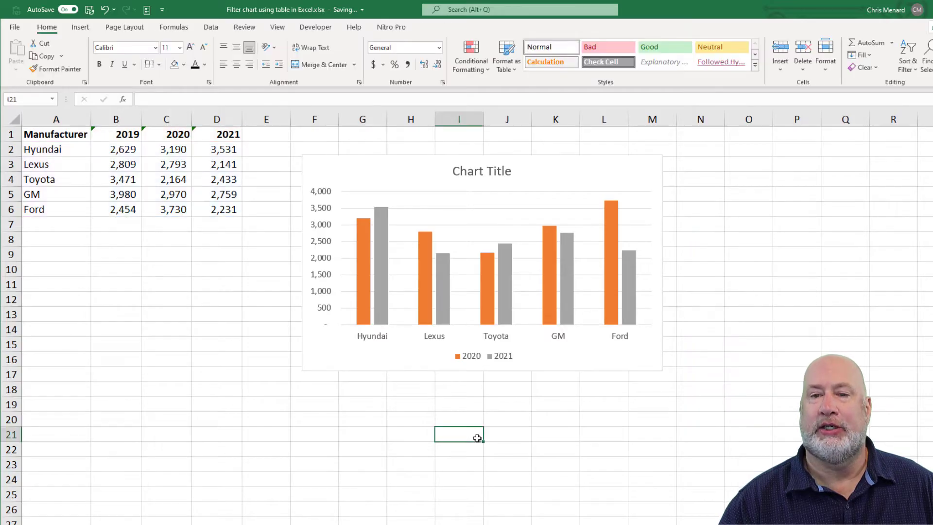
click(589, 173)
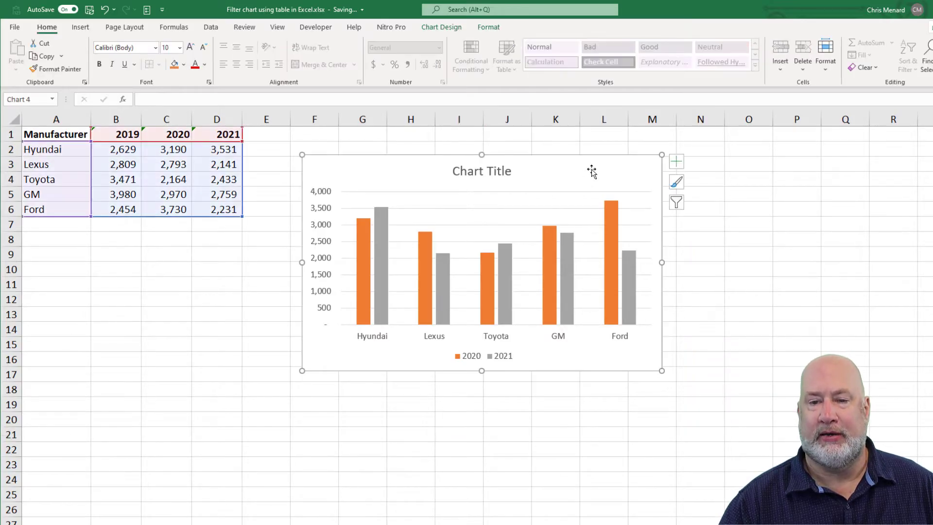
click(677, 208)
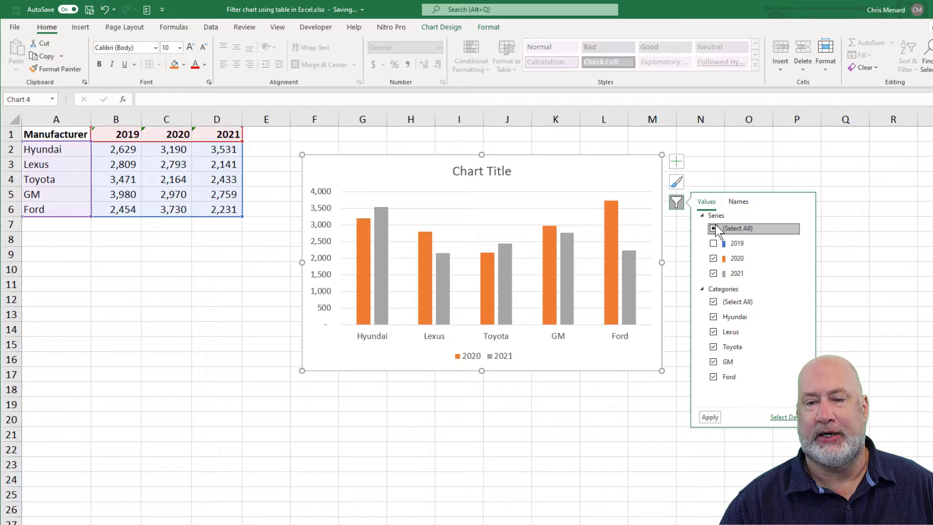
click(713, 229)
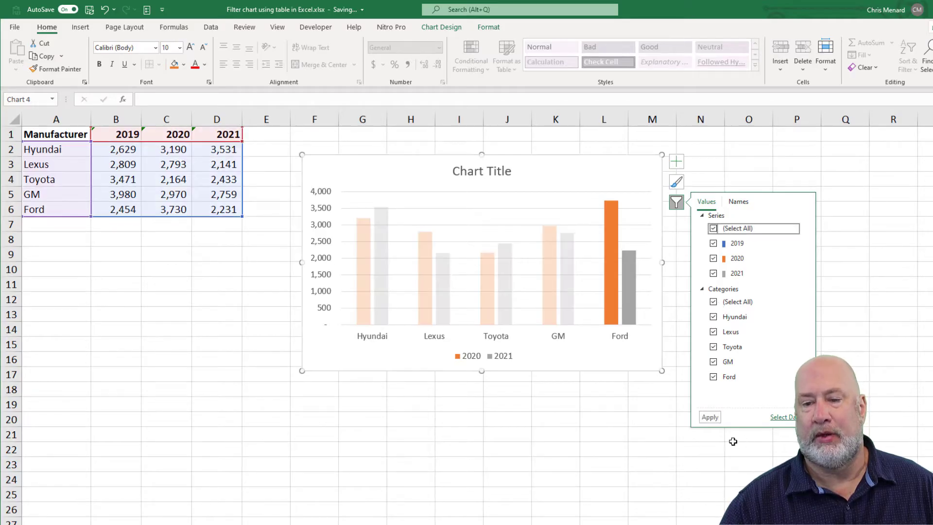
click(710, 417)
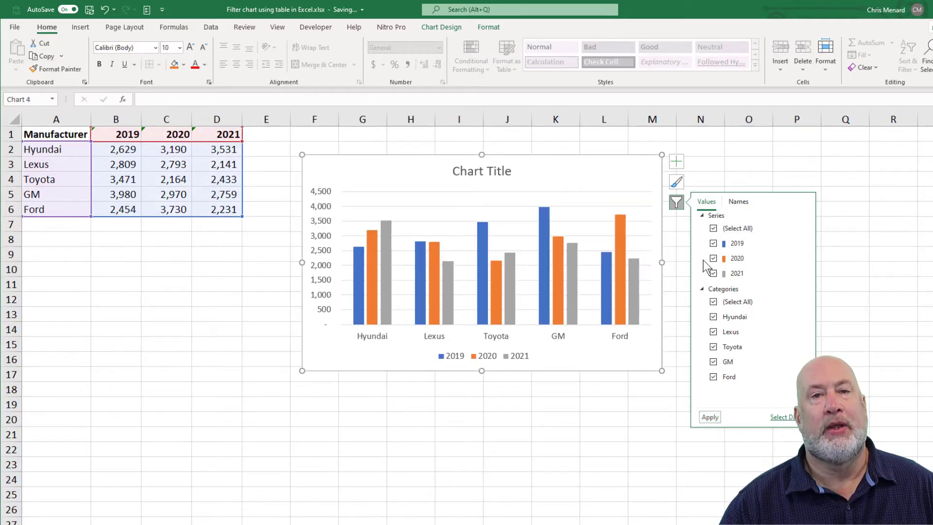
Filter Toyota out of the chart, then restore Toyota's bars
click(713, 346)
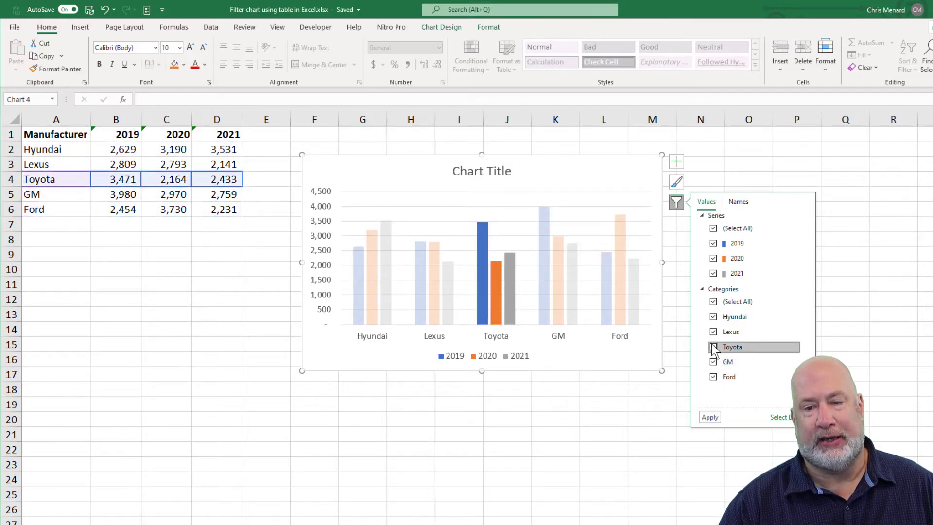
click(710, 416)
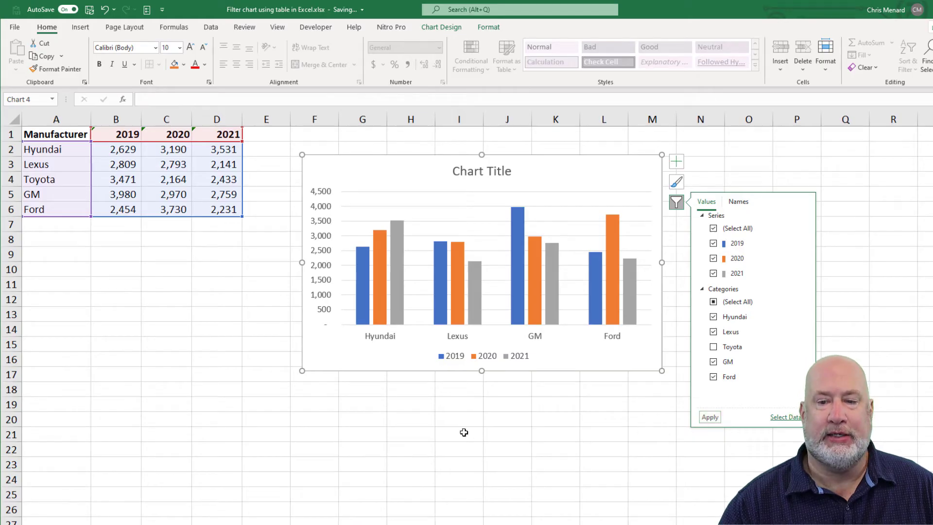
click(713, 347)
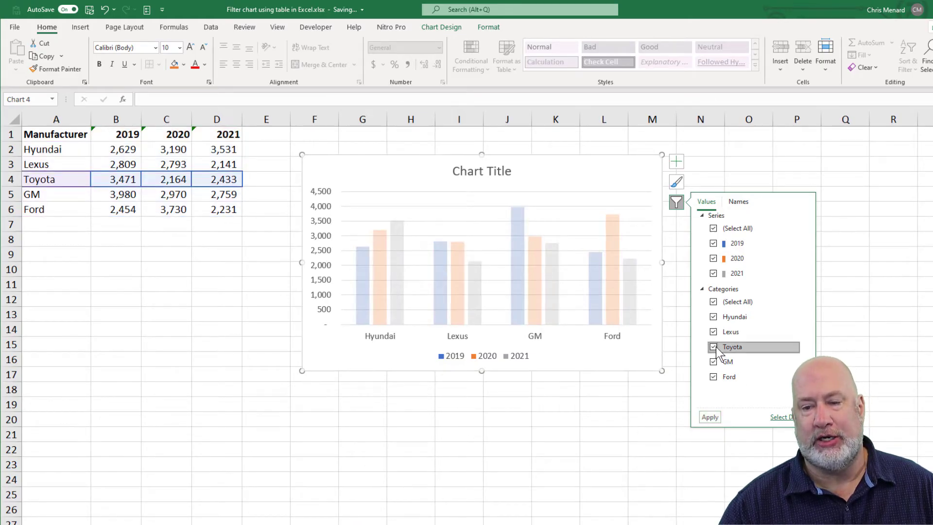
click(710, 417)
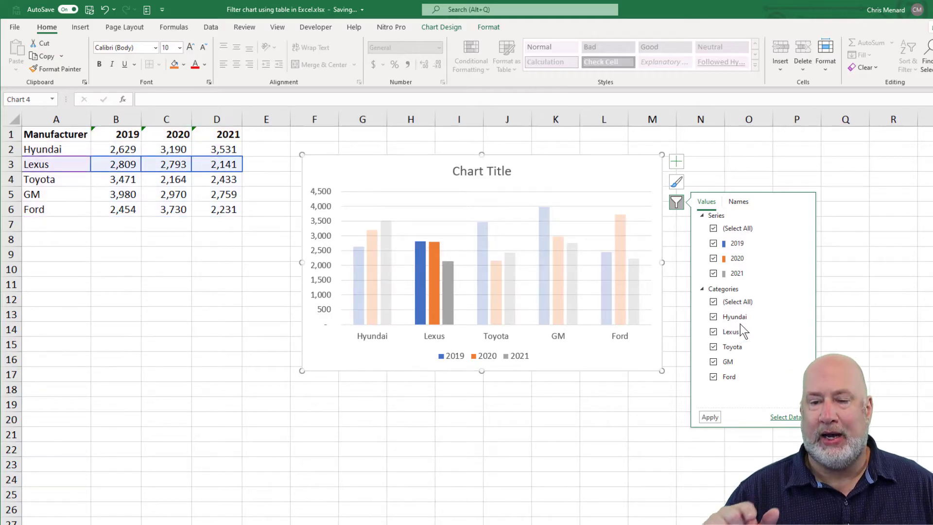
Toggle Lexus, Toyota and GM off and back on in the chart's manufacturer filter
click(713, 332)
click(712, 347)
click(713, 362)
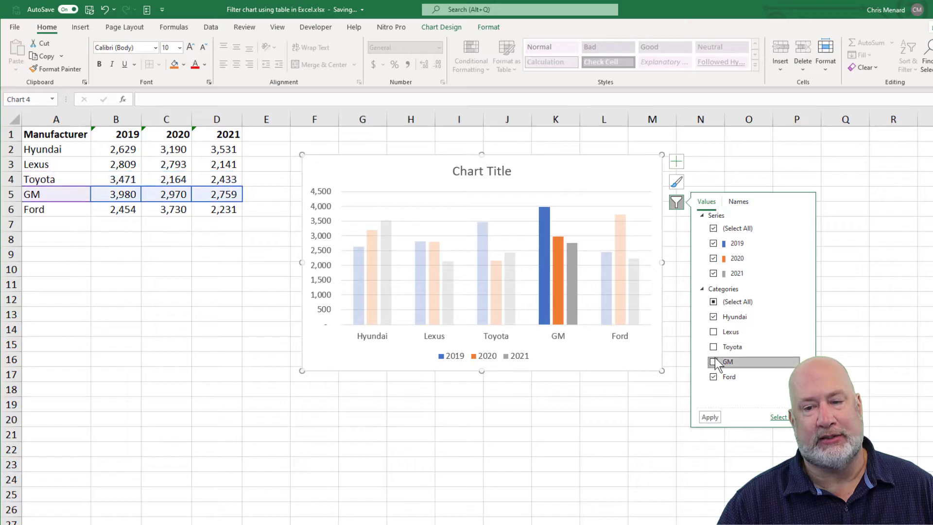
click(712, 332)
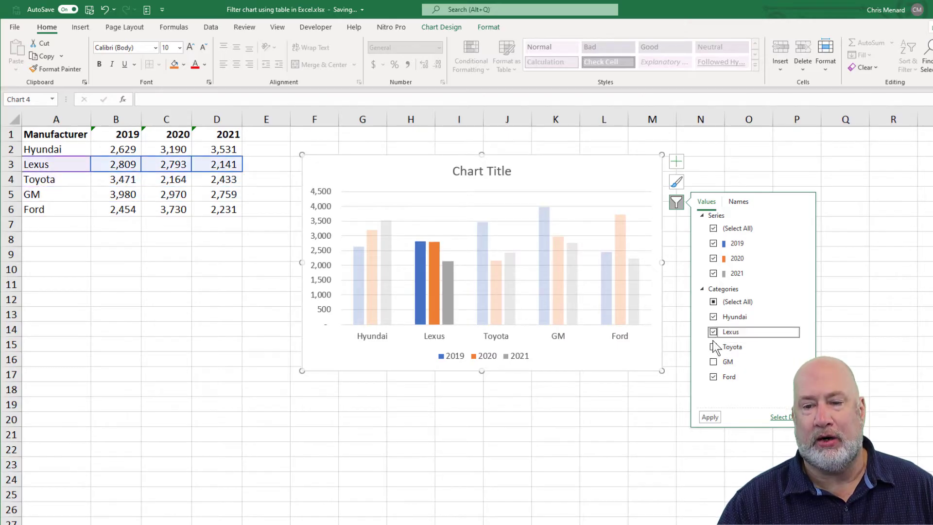
click(712, 346)
click(713, 362)
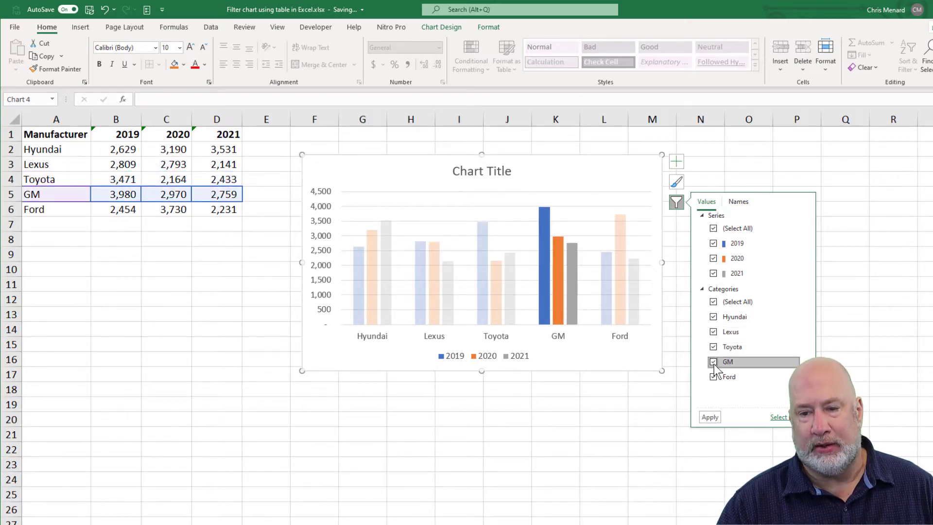
click(724, 331)
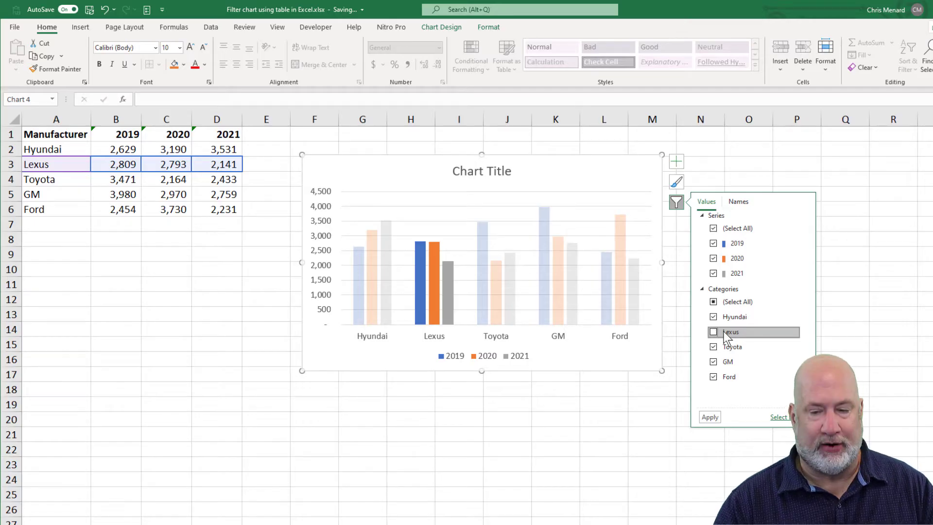
click(735, 362)
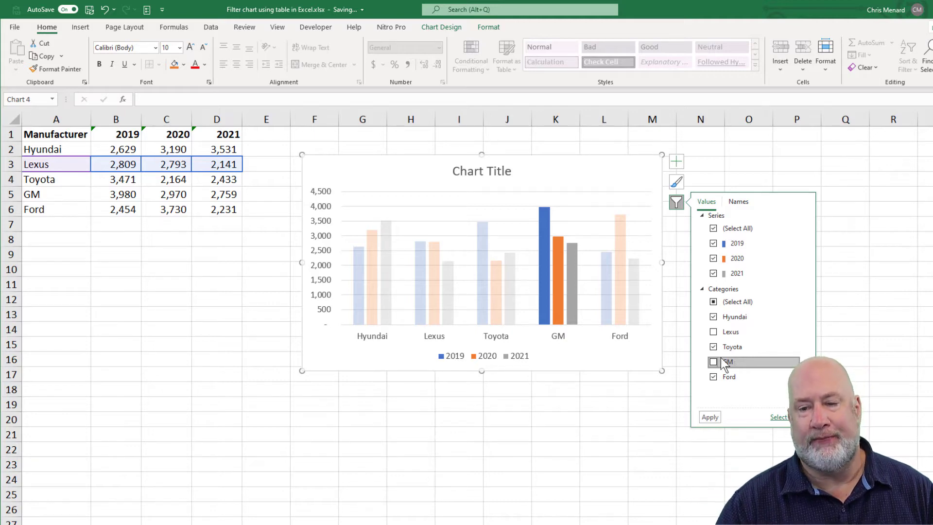
click(718, 334)
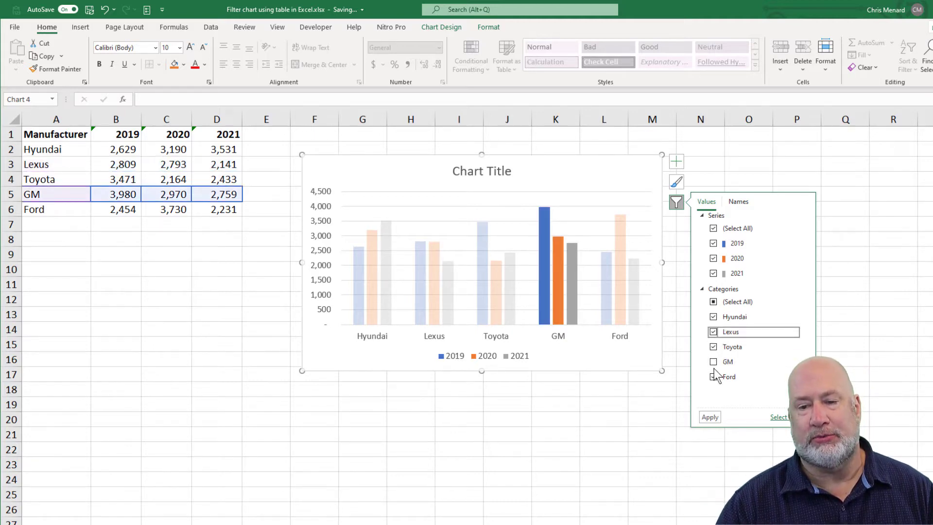
click(713, 362)
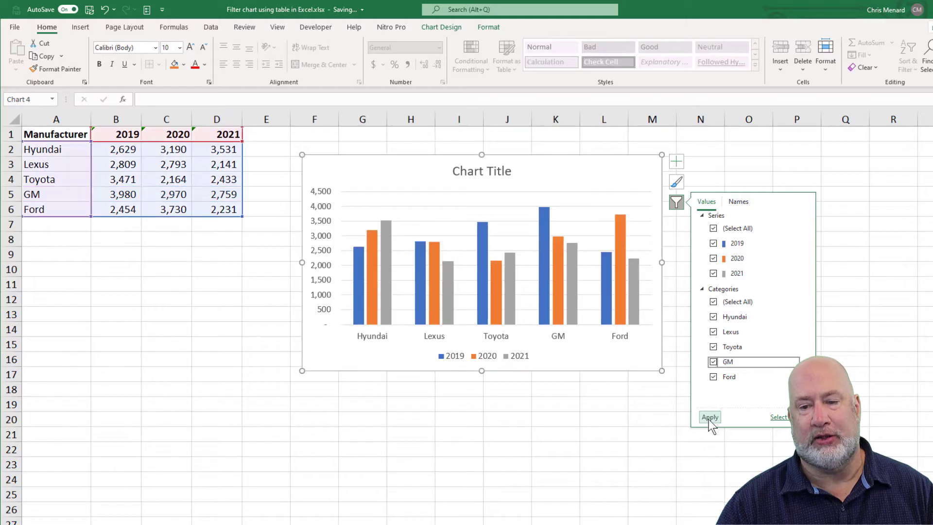
Apply the filter with all five manufacturers included, then deselect and reselect the chart
click(710, 418)
click(883, 204)
click(883, 204)
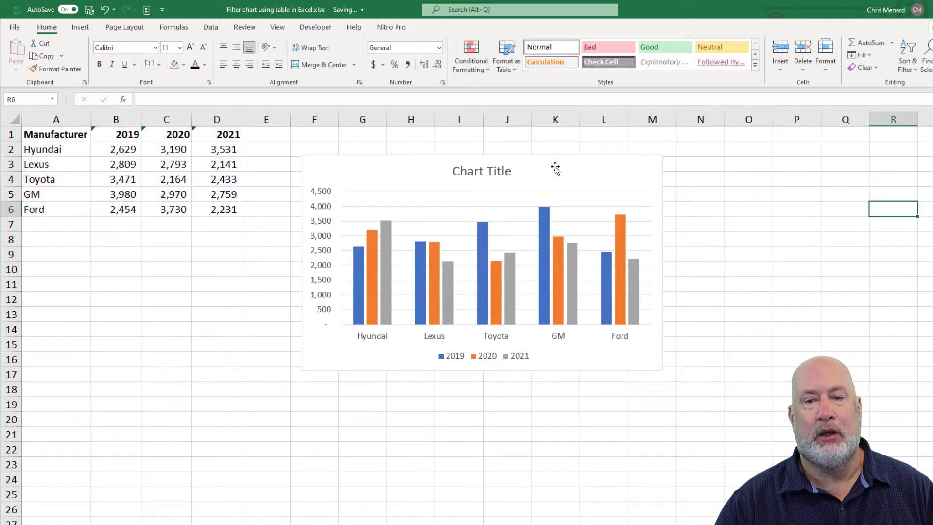
click(612, 170)
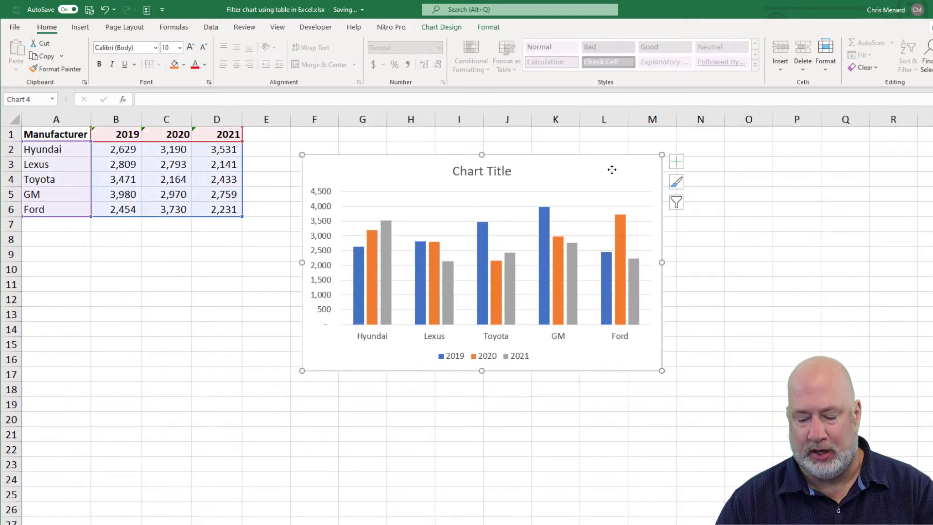
Move the chart further right and copy the manufacturer table A1:D6
drag(616, 176, 831, 142)
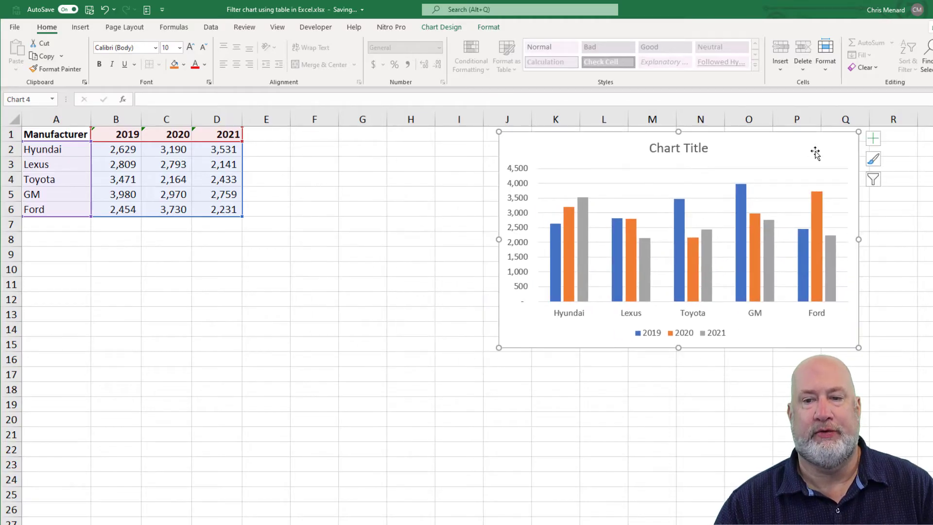
click(113, 177)
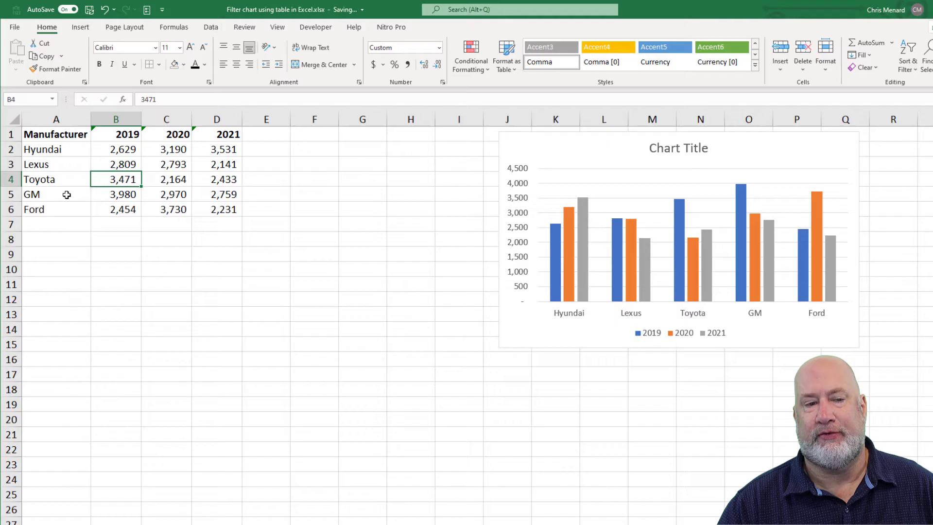
click(145, 154)
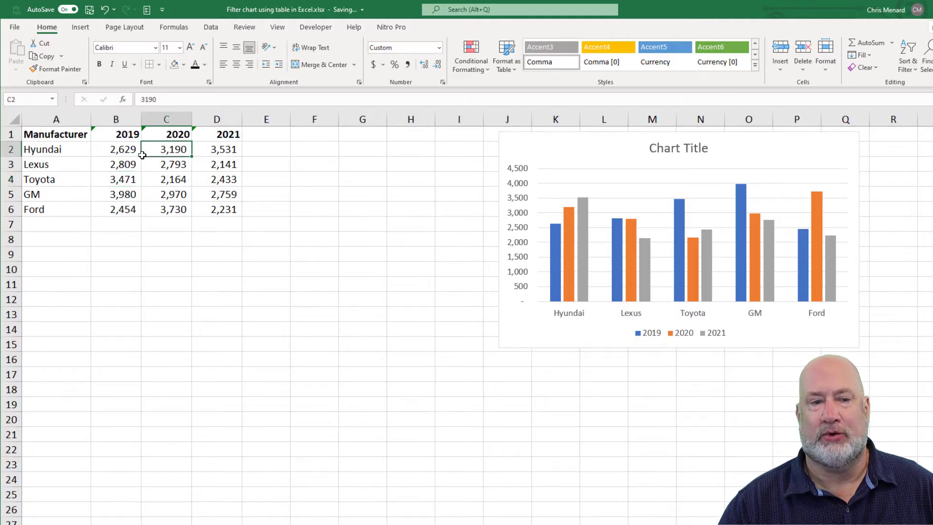
drag(70, 134, 223, 210)
right_click(225, 169)
click(246, 194)
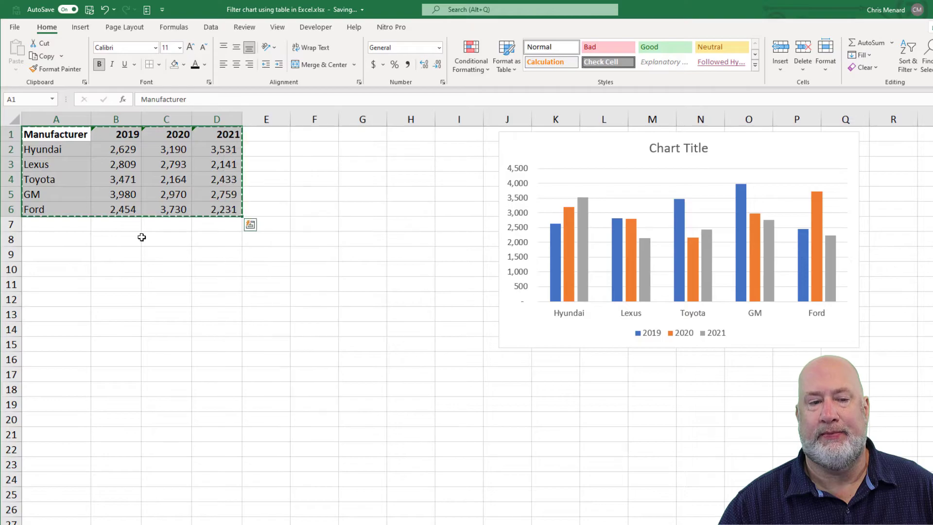
Paste the table transposed at A8, with years as rows and manufacturers as columns
click(79, 244)
right_click(79, 234)
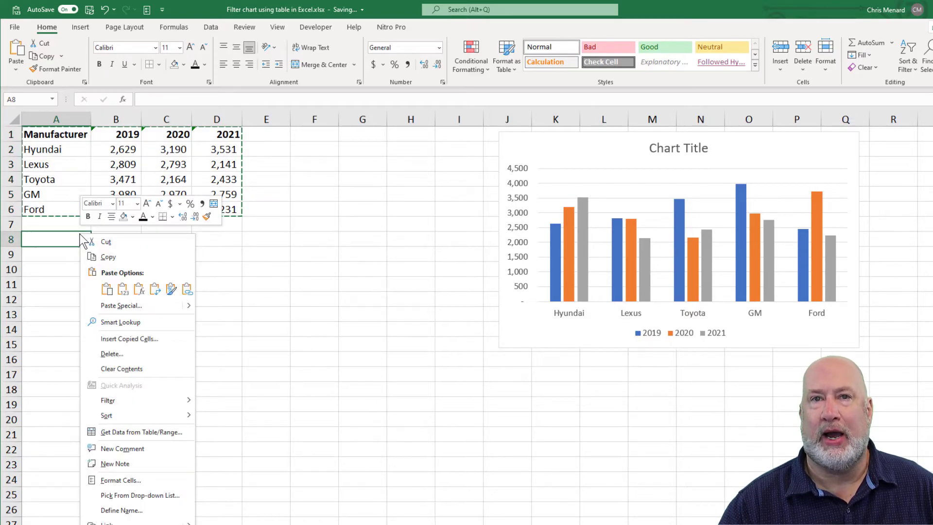
click(156, 295)
click(247, 328)
click(221, 264)
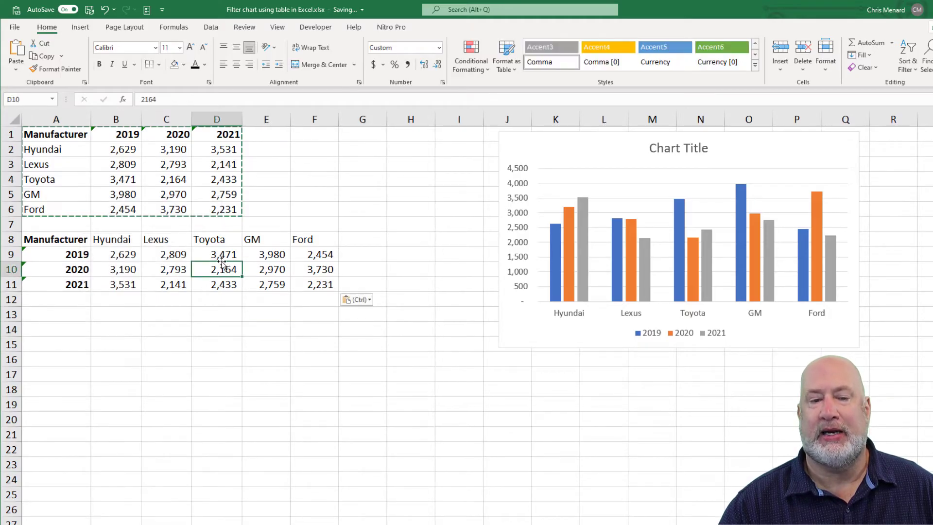
click(80, 28)
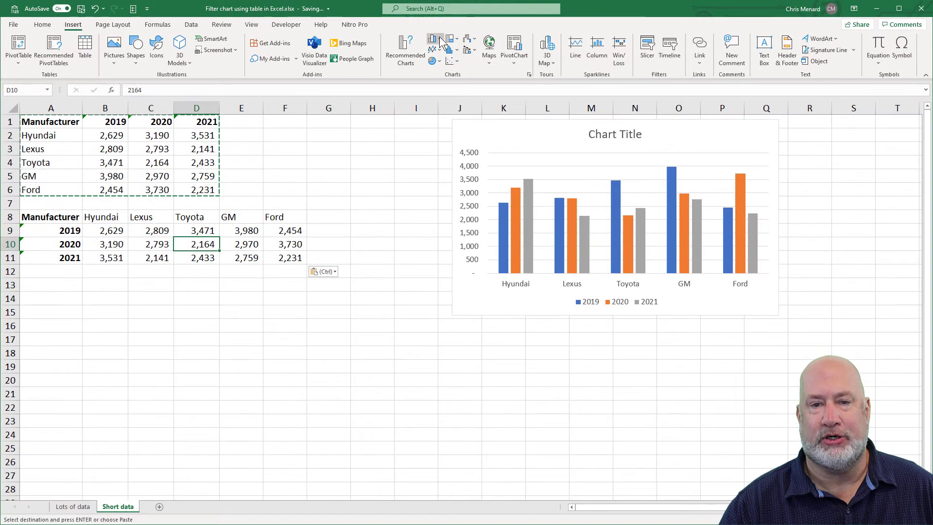
Insert a 2-D clustered column chart from the transposed A8:F11 data and place it below the first chart
click(477, 42)
click(443, 72)
drag(545, 223, 703, 329)
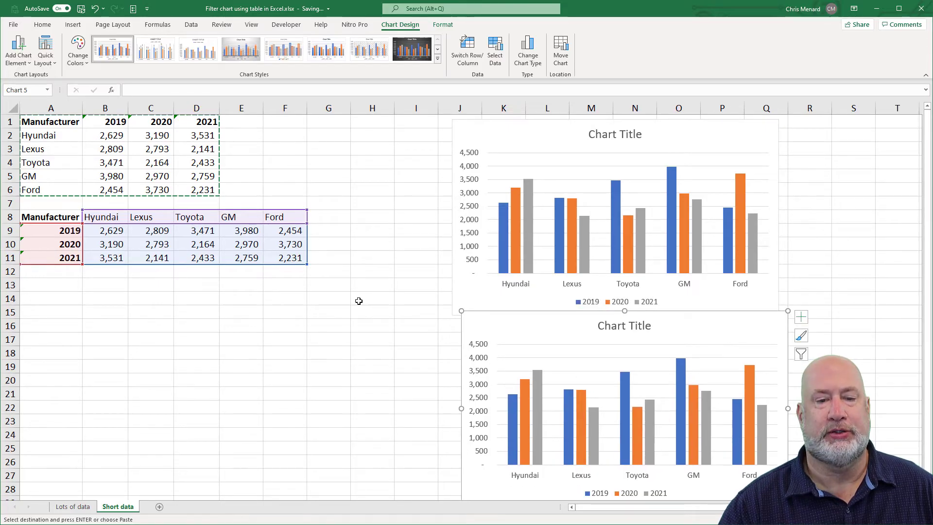
click(359, 302)
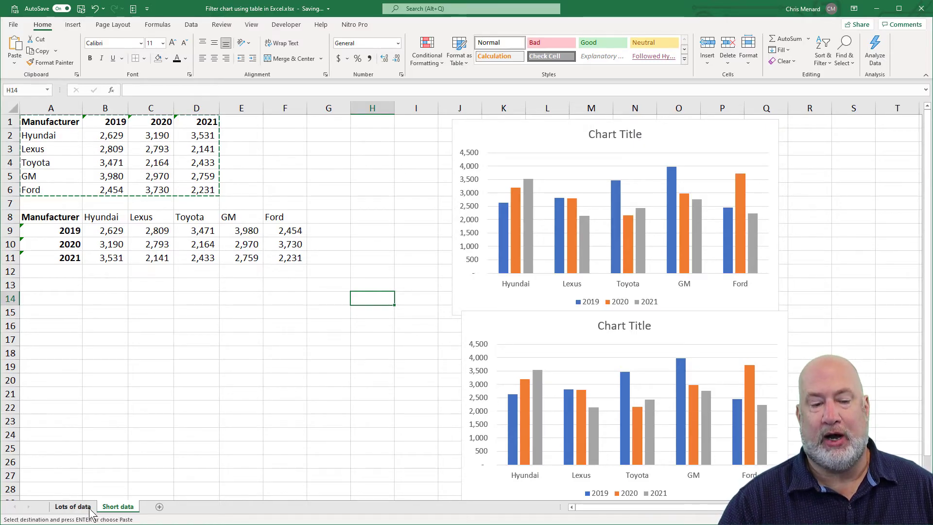
Go to the Lots of data sheet and select the first Revenue value in D2
click(73, 507)
click(224, 165)
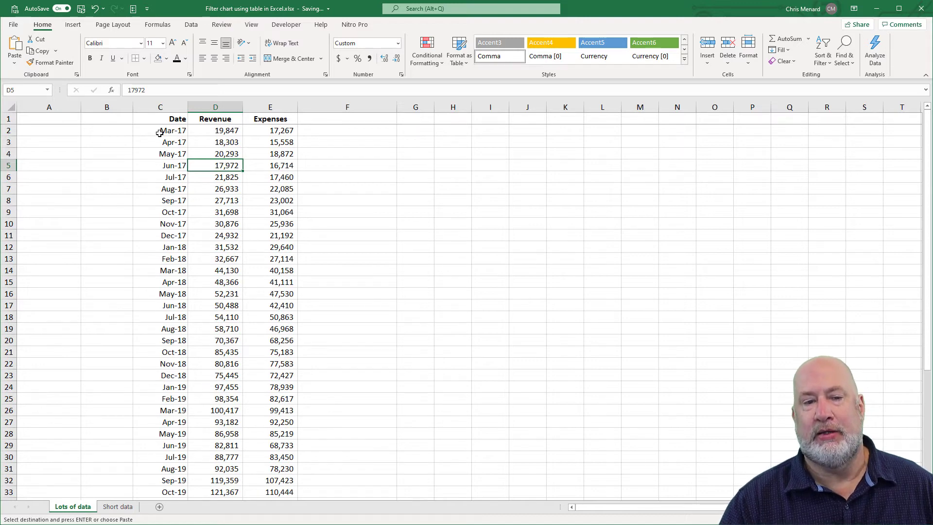
click(204, 130)
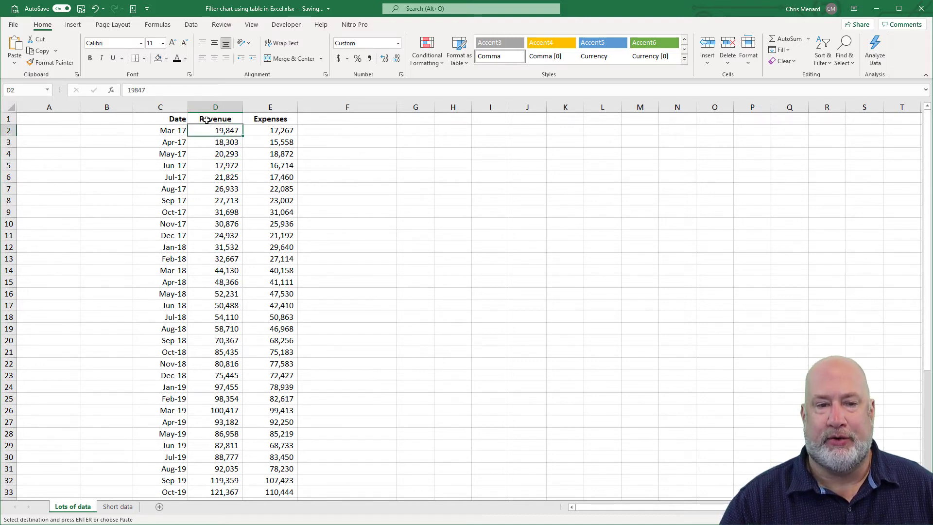
click(73, 24)
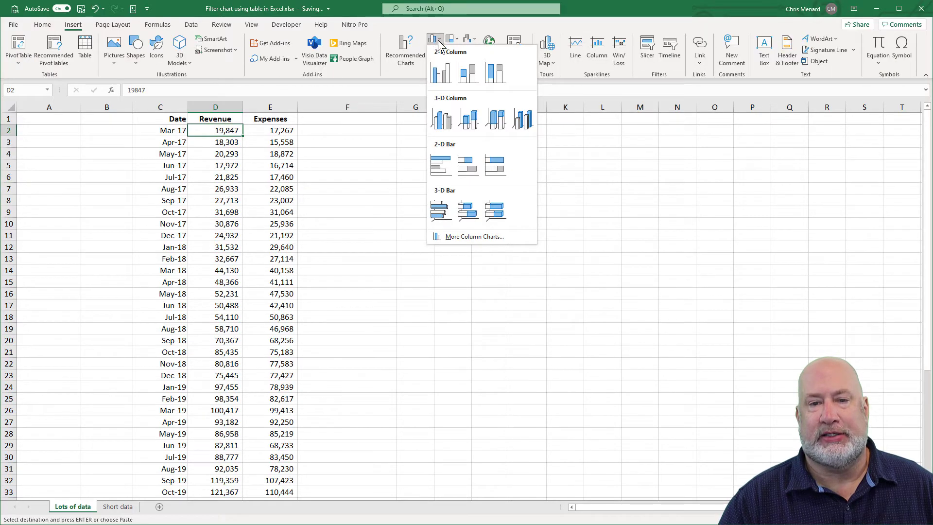
click(442, 74)
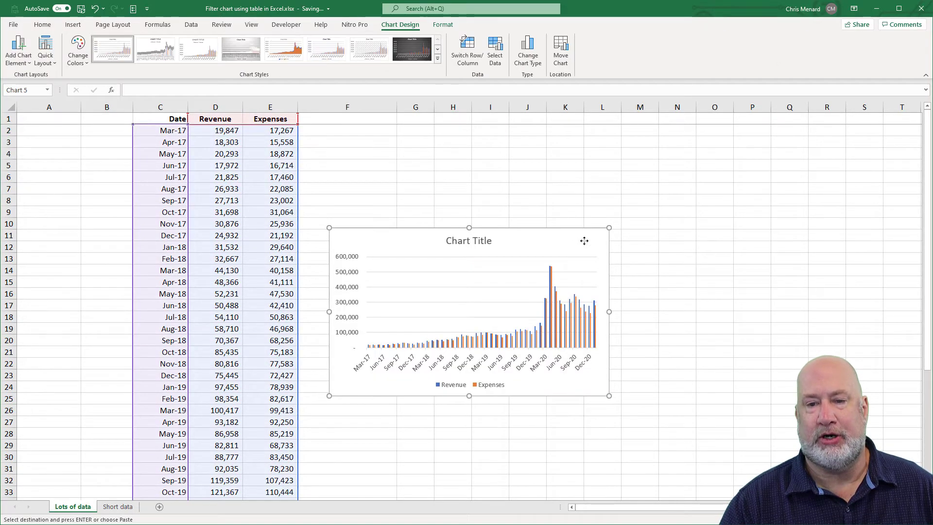
drag(583, 240, 626, 148)
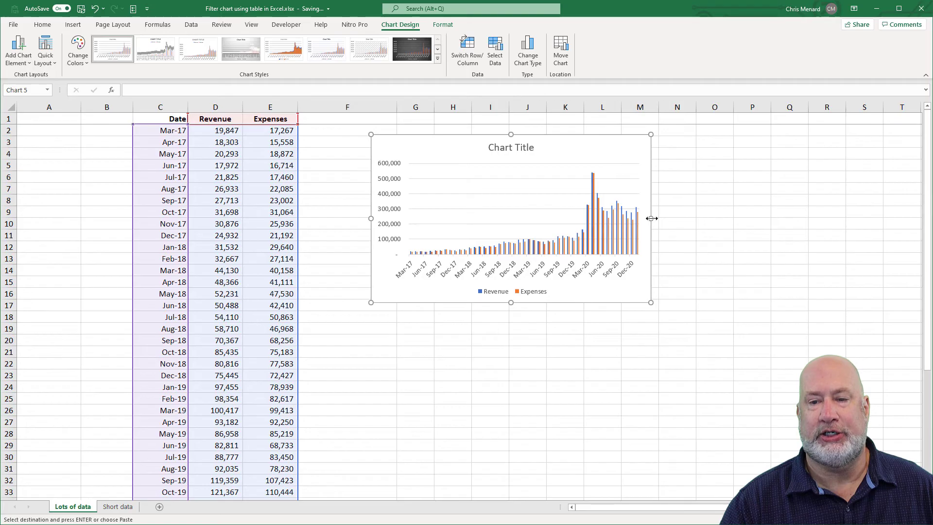
click(494, 416)
click(627, 181)
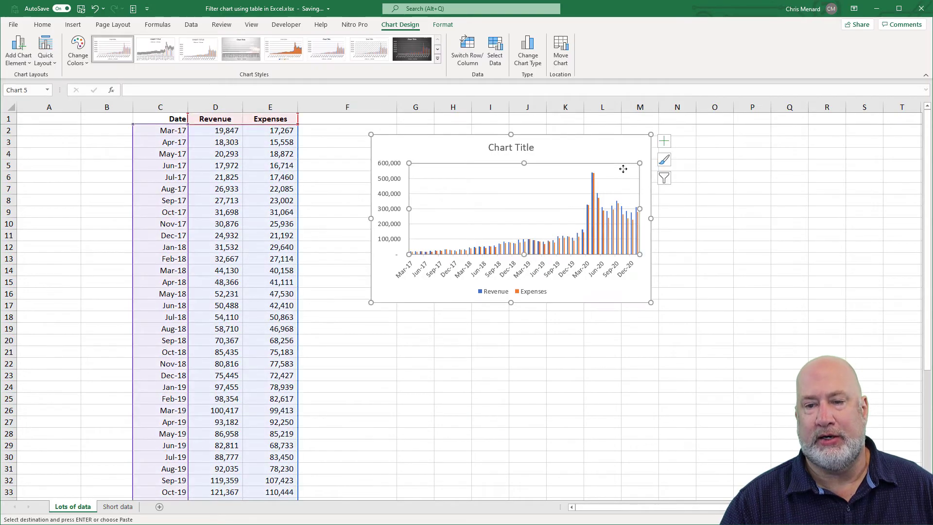
click(664, 180)
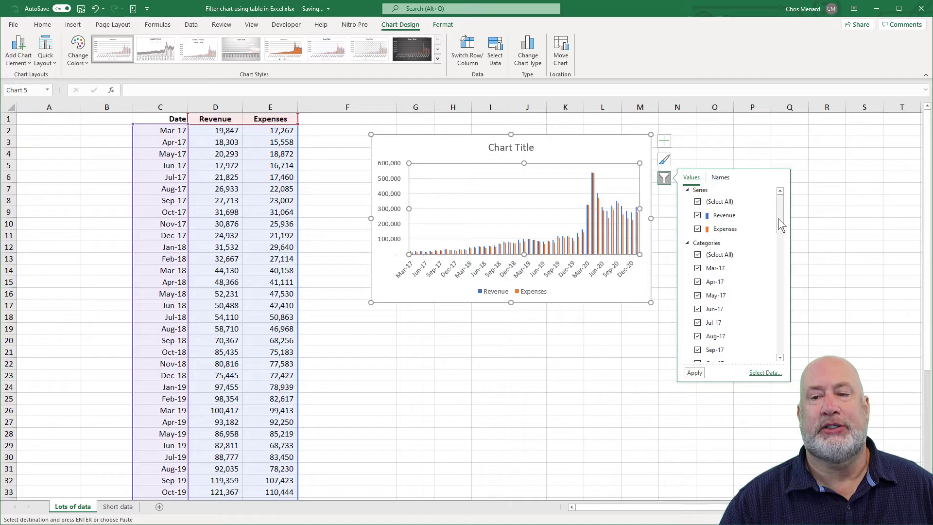
drag(779, 221, 774, 349)
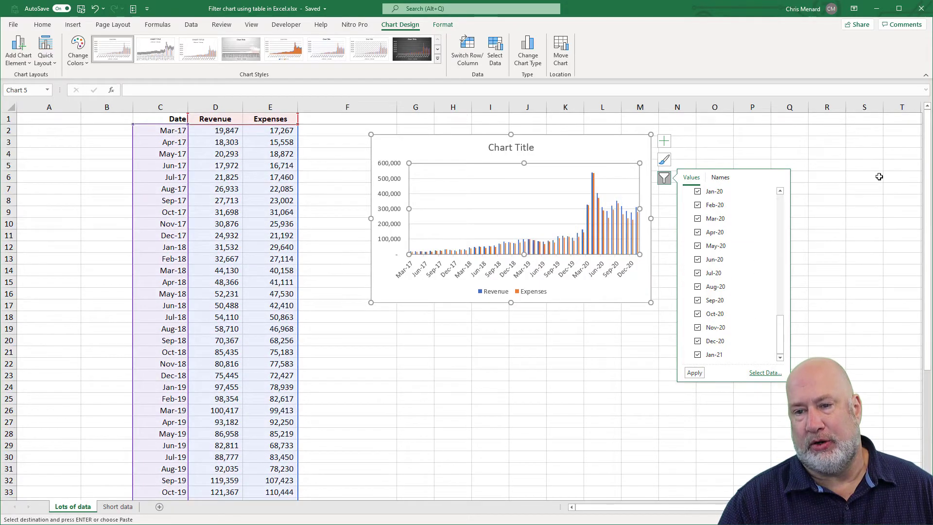
click(852, 194)
click(853, 195)
click(582, 160)
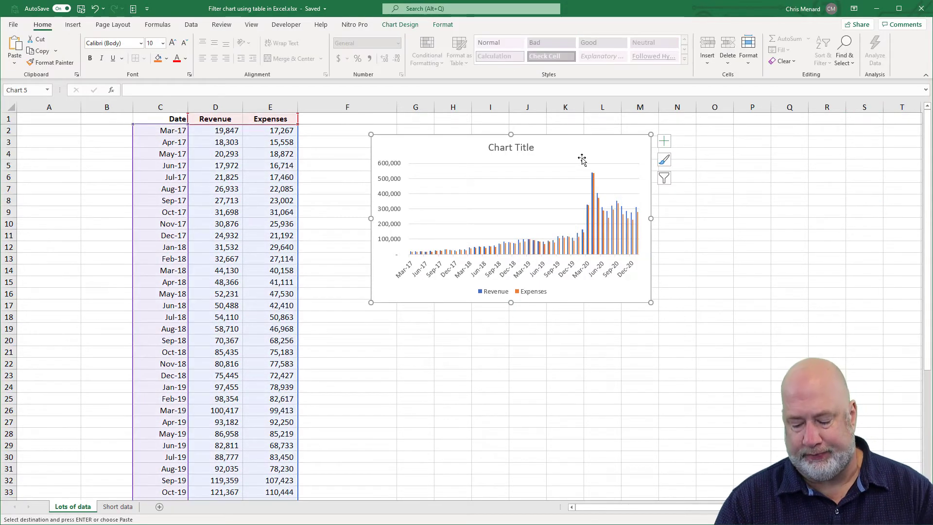
key(Delete)
click(272, 148)
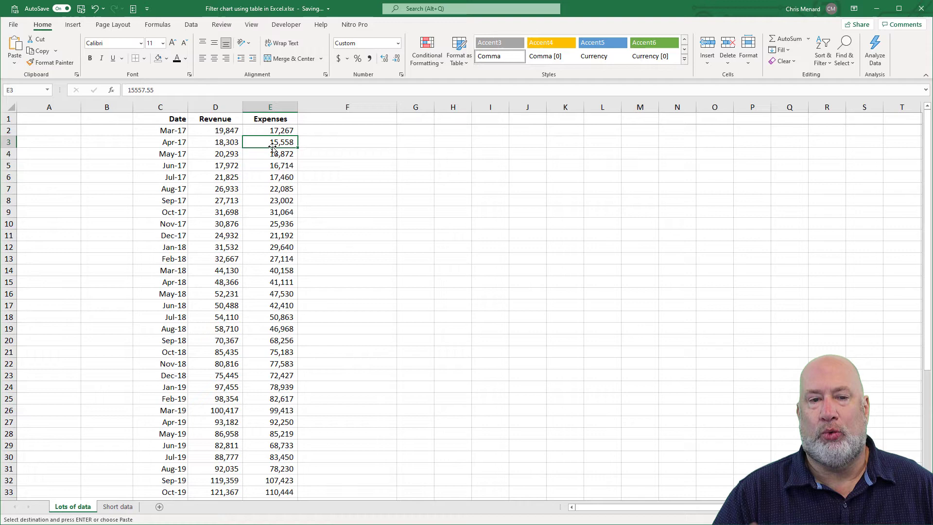
Add filter dropdowns to the Date, Revenue and Expenses headers from the Data tab
click(191, 24)
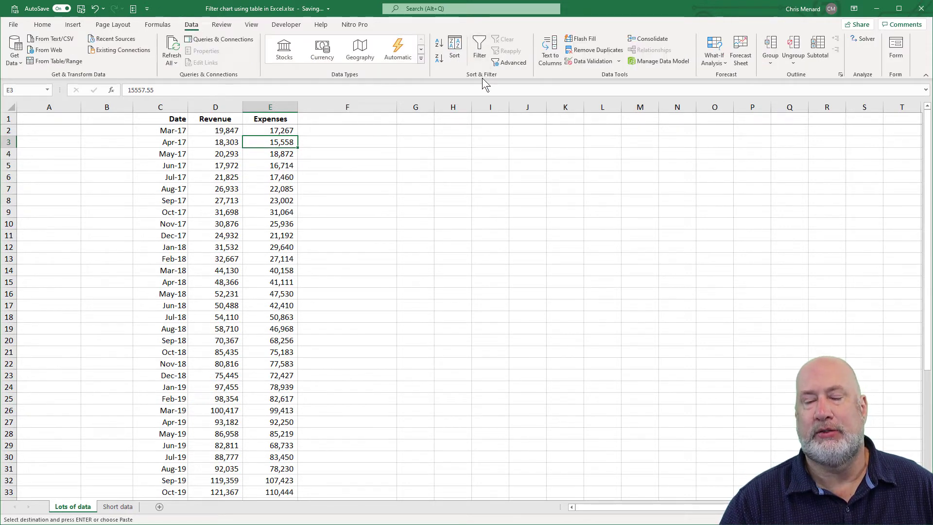
click(481, 51)
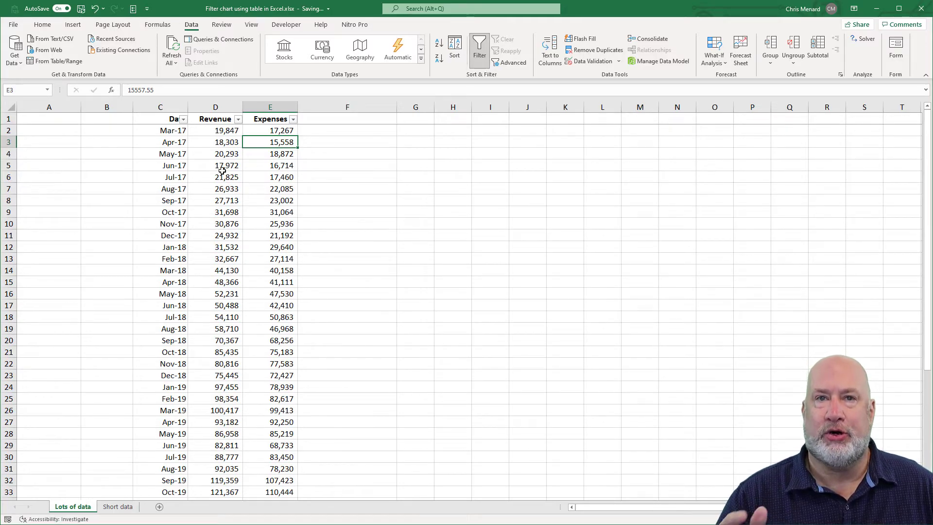
click(201, 156)
Insert a clustered column chart of Revenue and Expenses and move it right of the data
click(75, 25)
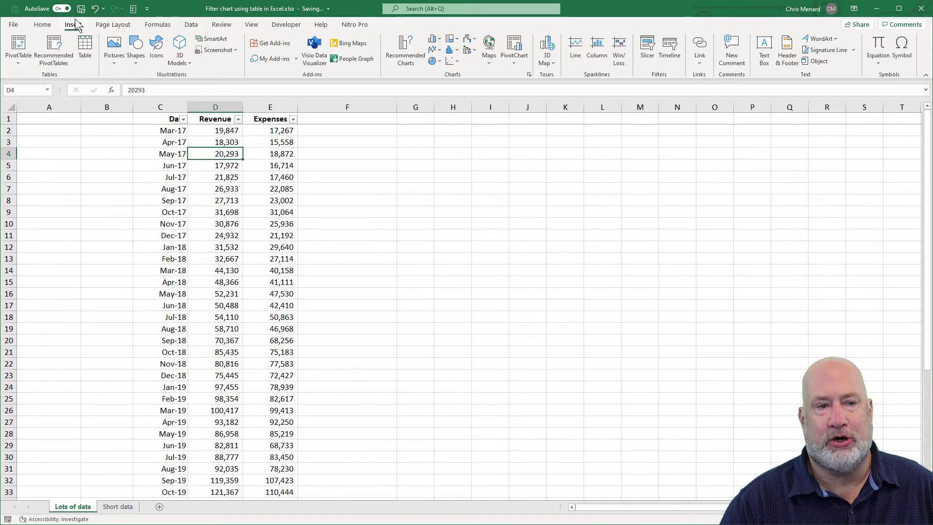
click(434, 39)
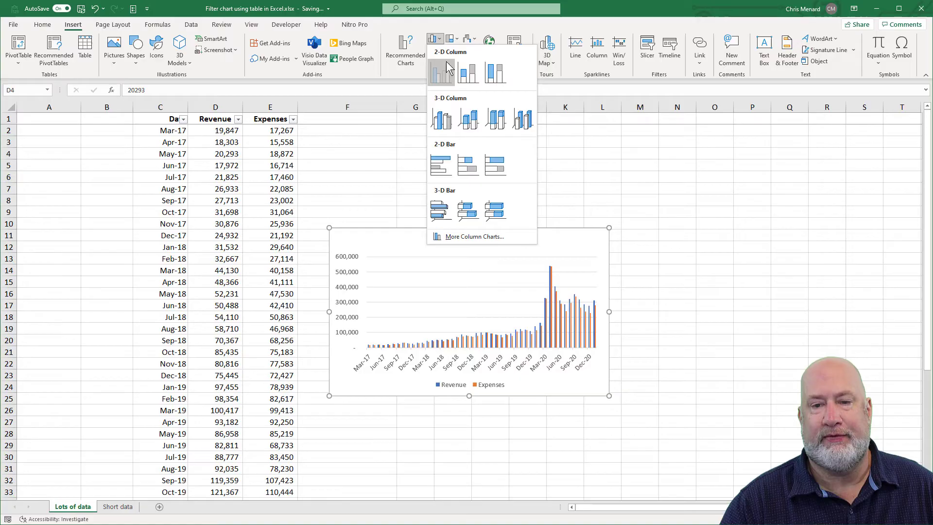
click(442, 117)
drag(572, 240, 619, 178)
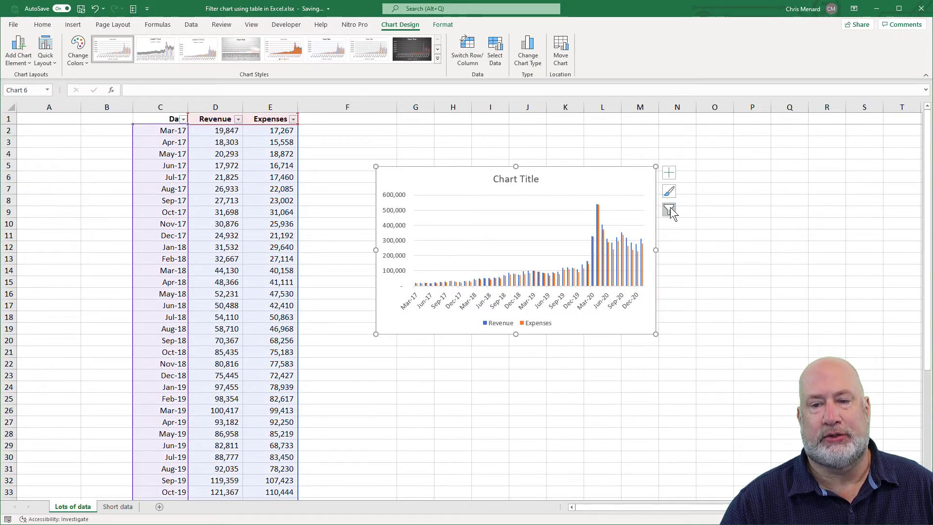
Filter the Date column to 2020 only, then undo the filter to show all rows
click(183, 120)
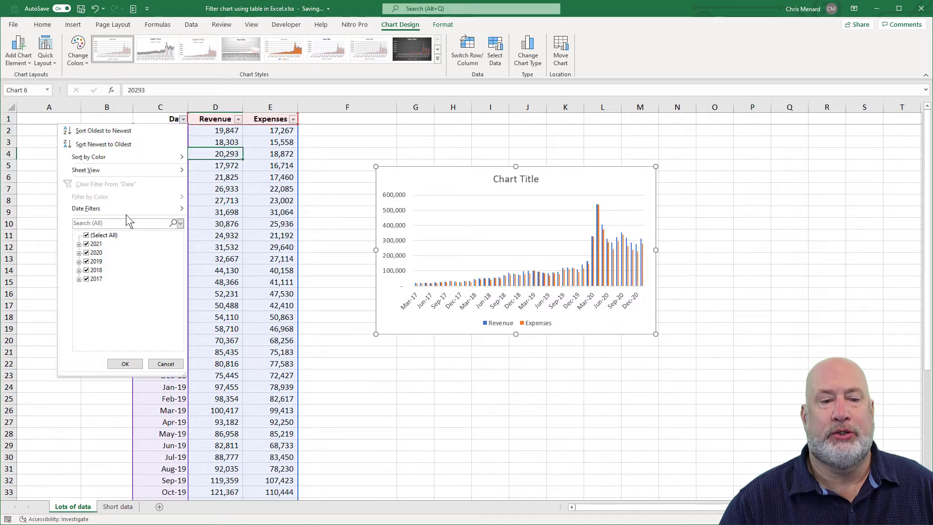
click(87, 235)
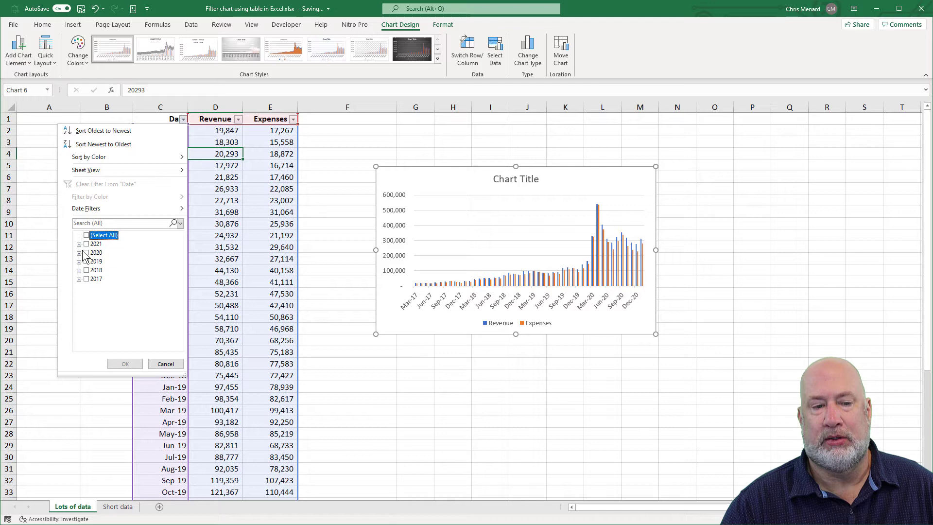
click(87, 253)
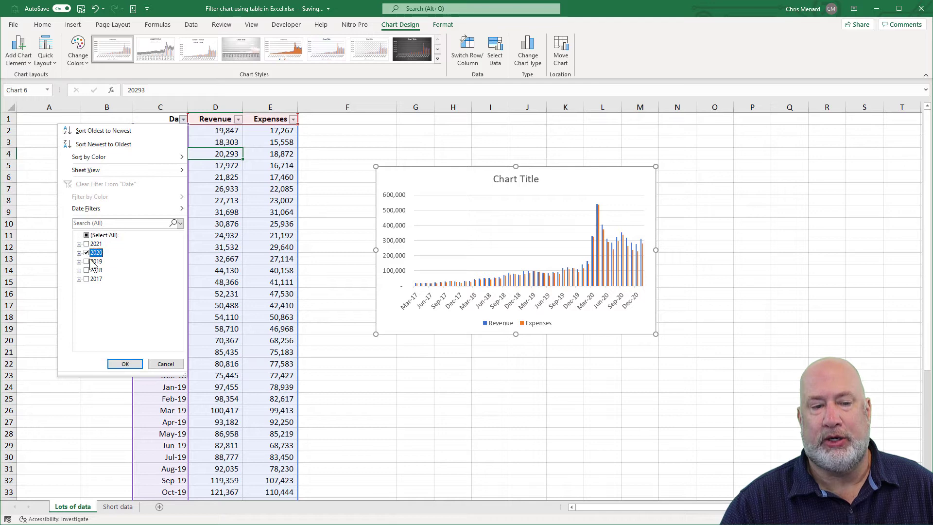
click(125, 364)
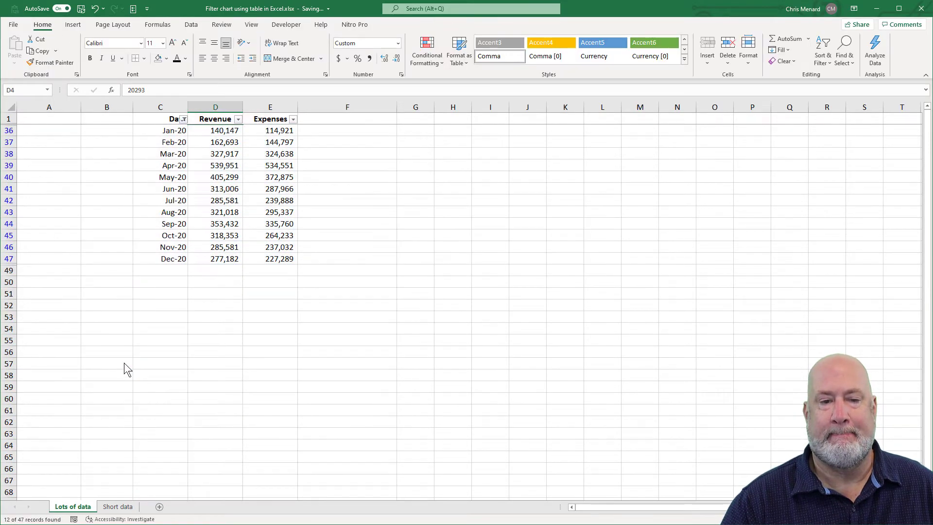
click(96, 8)
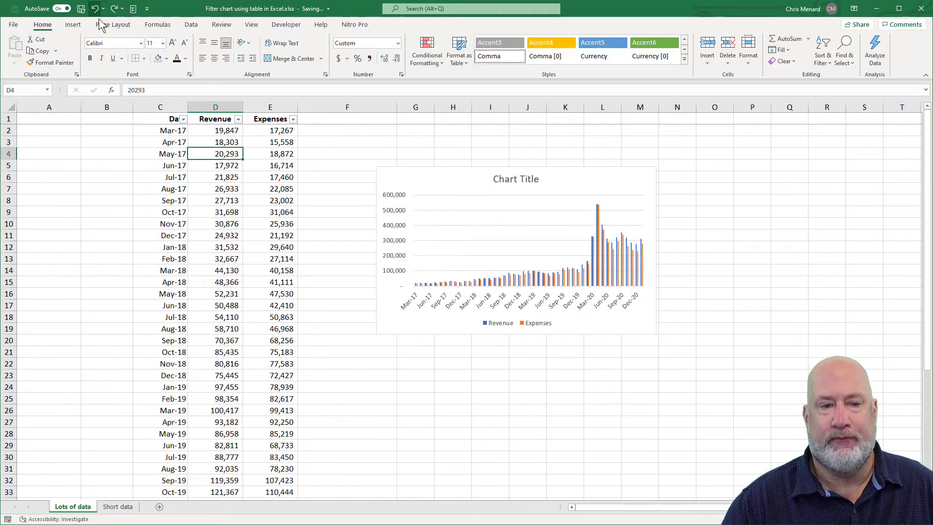
Set the chart area's properties to 'Don't move or size with cells' and close the formatting pane
click(610, 181)
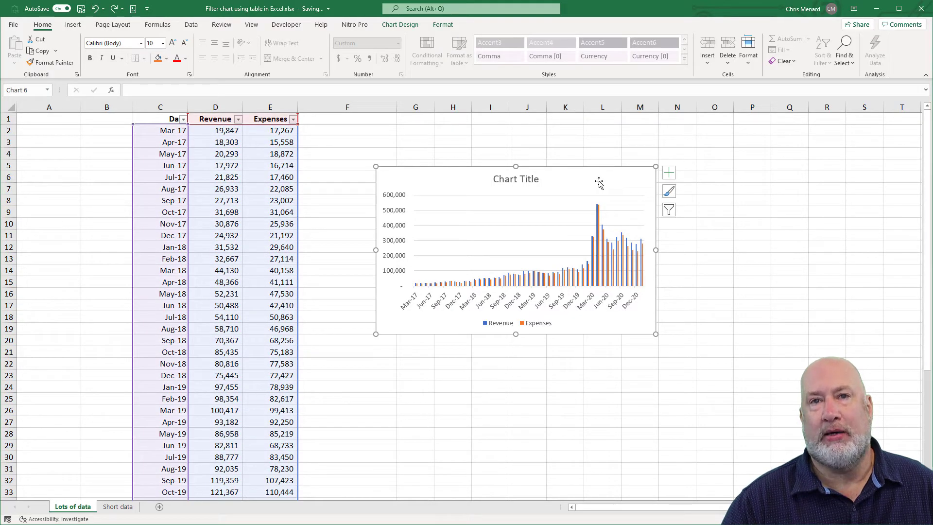
right_click(598, 182)
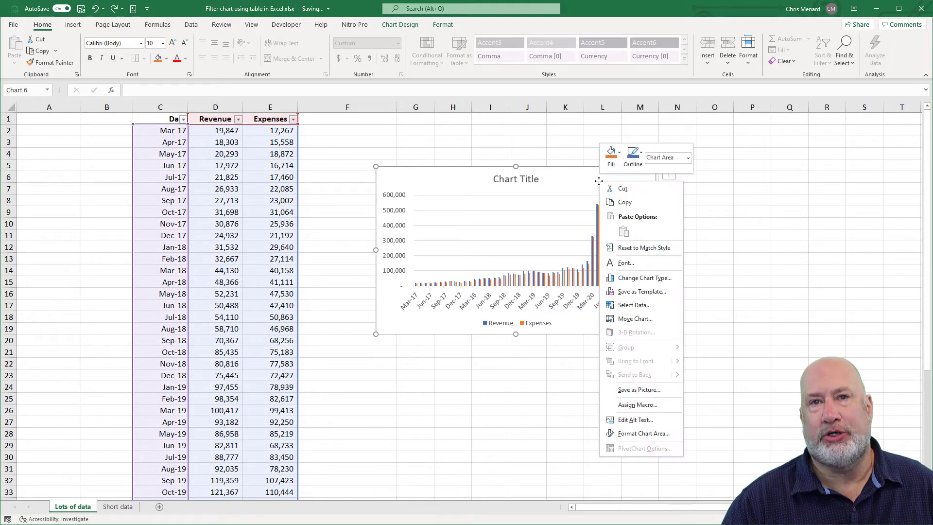
click(651, 433)
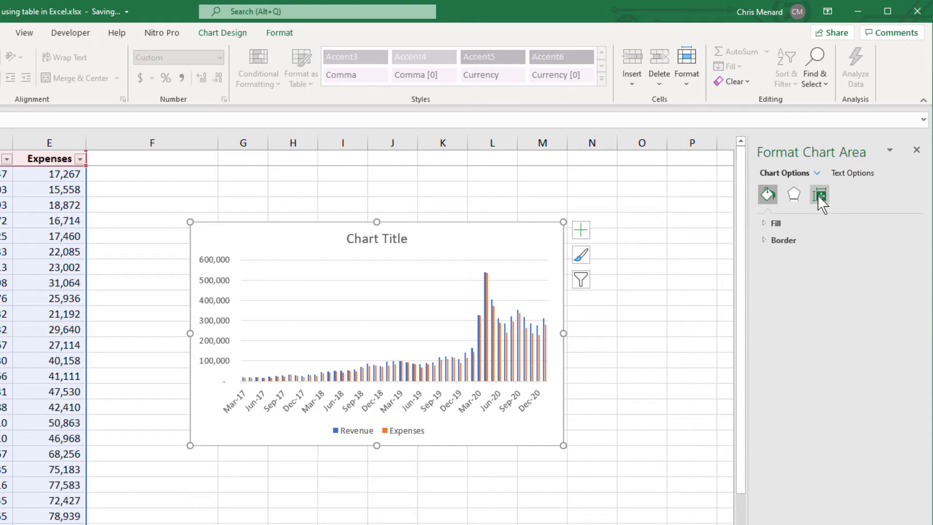
click(820, 194)
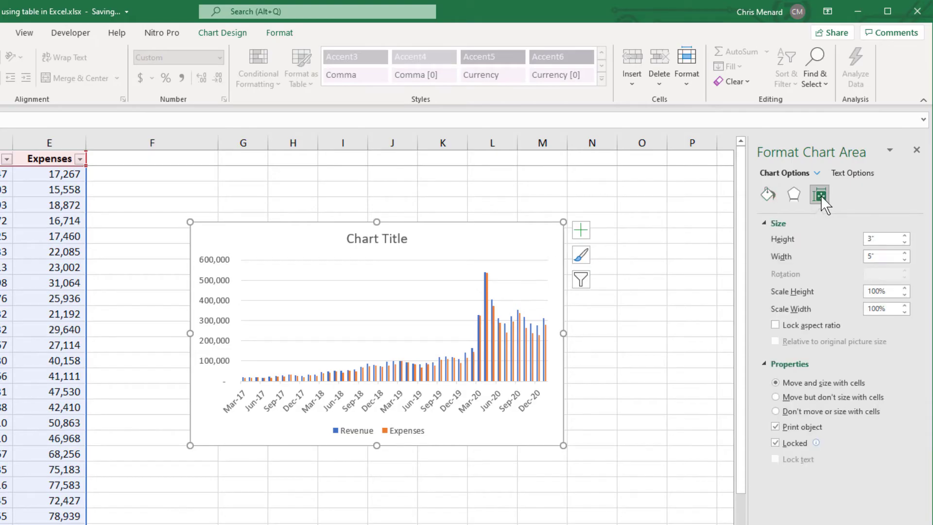
click(764, 224)
click(765, 223)
click(764, 363)
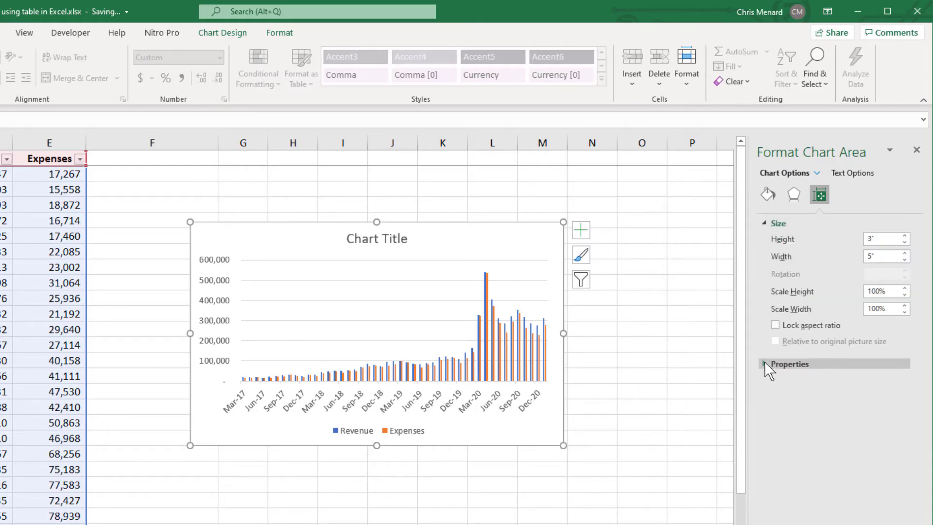
click(764, 362)
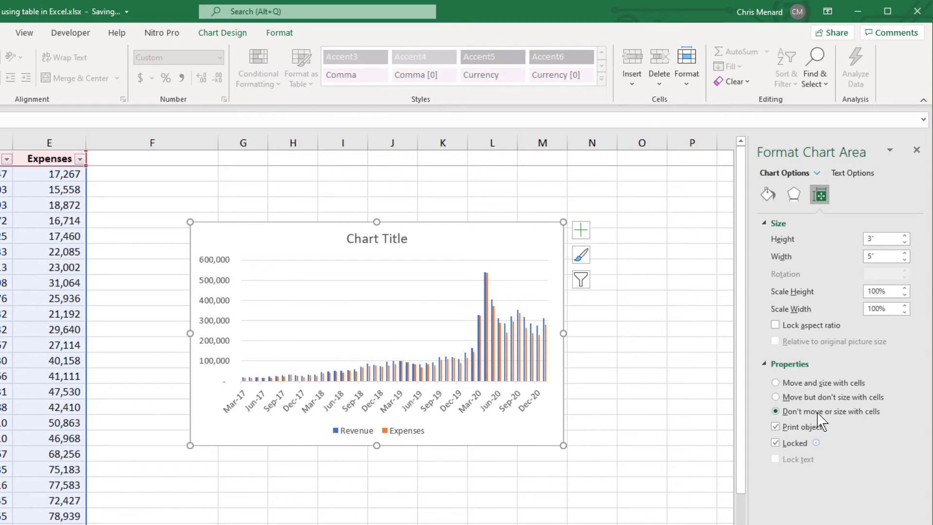
click(916, 150)
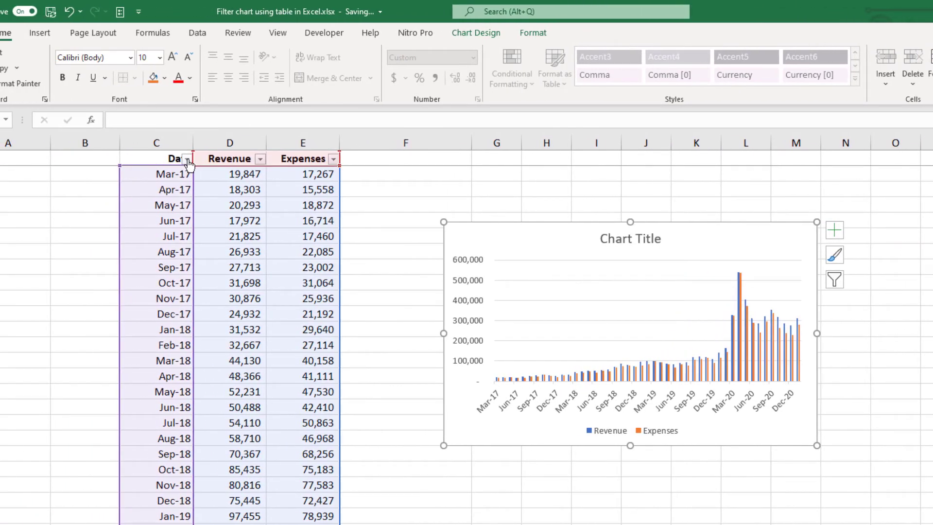
Filter the Date column to keep only 2020, showing Jan-20 to Dec-20
click(187, 159)
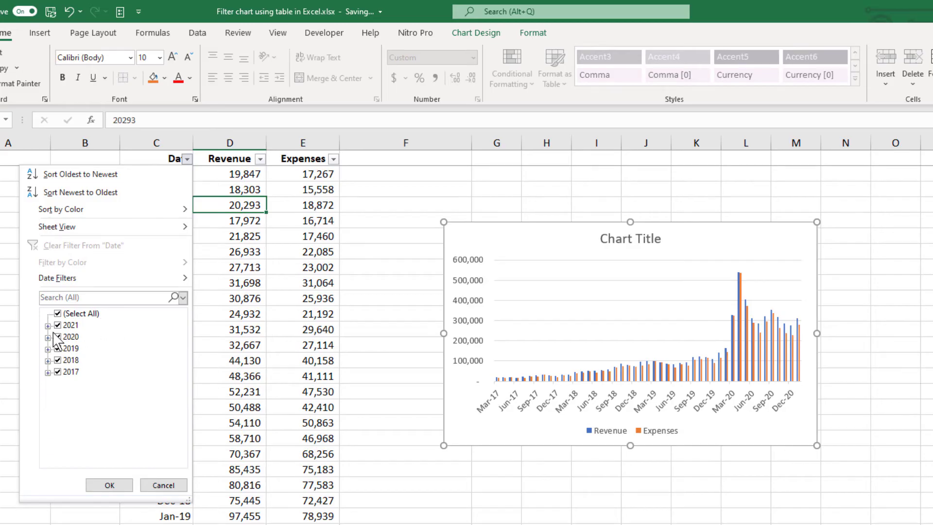
click(58, 313)
click(57, 337)
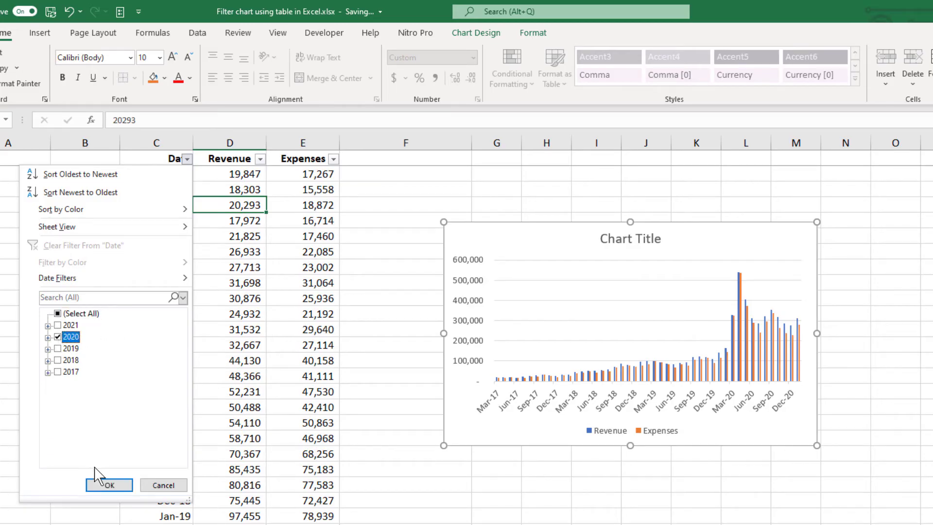
click(116, 485)
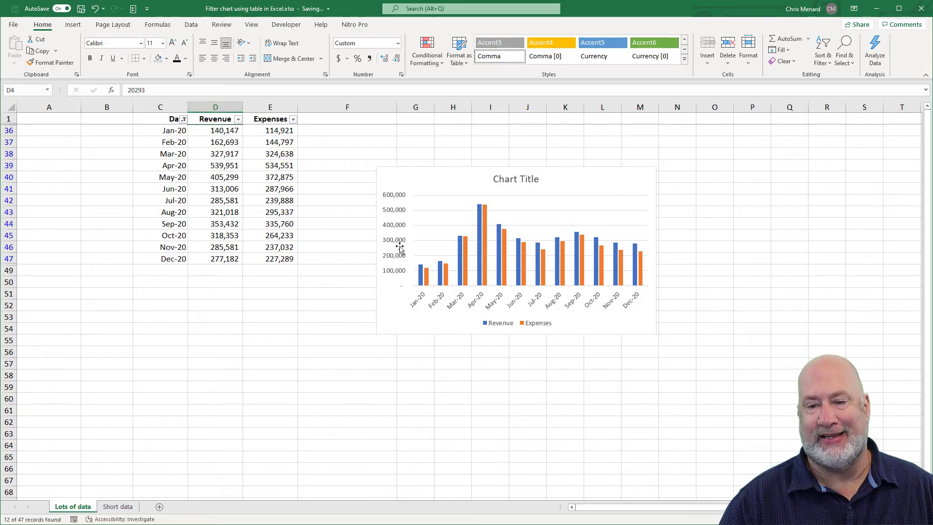
Filter the chart to plot only the Revenue series by hiding Expenses
click(637, 180)
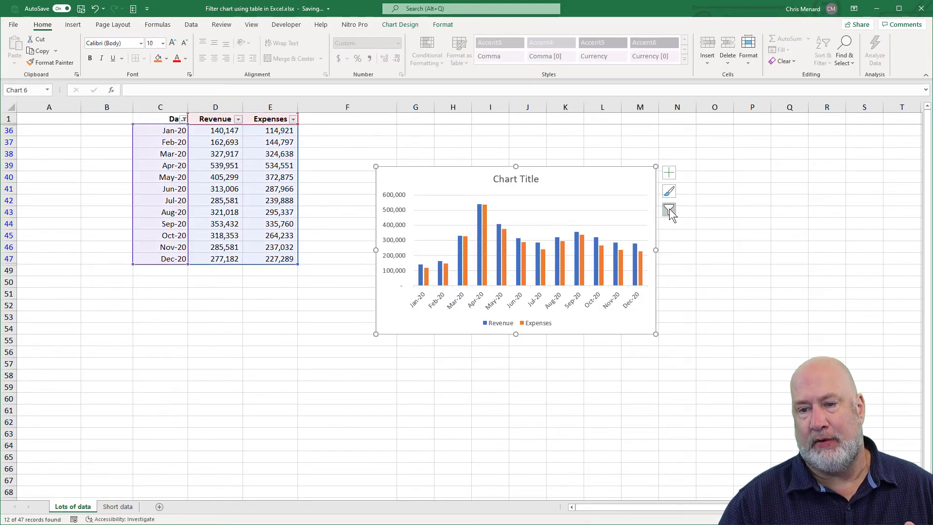
click(670, 209)
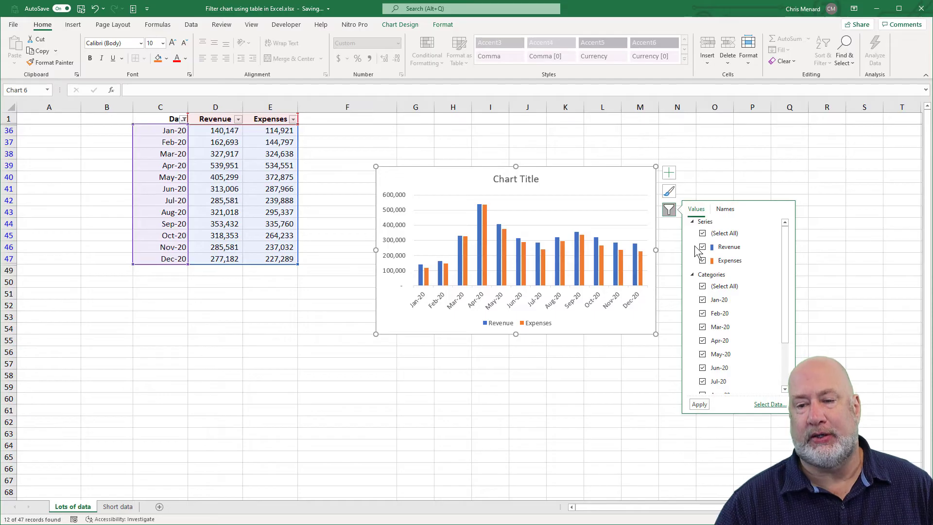
drag(786, 313, 783, 262)
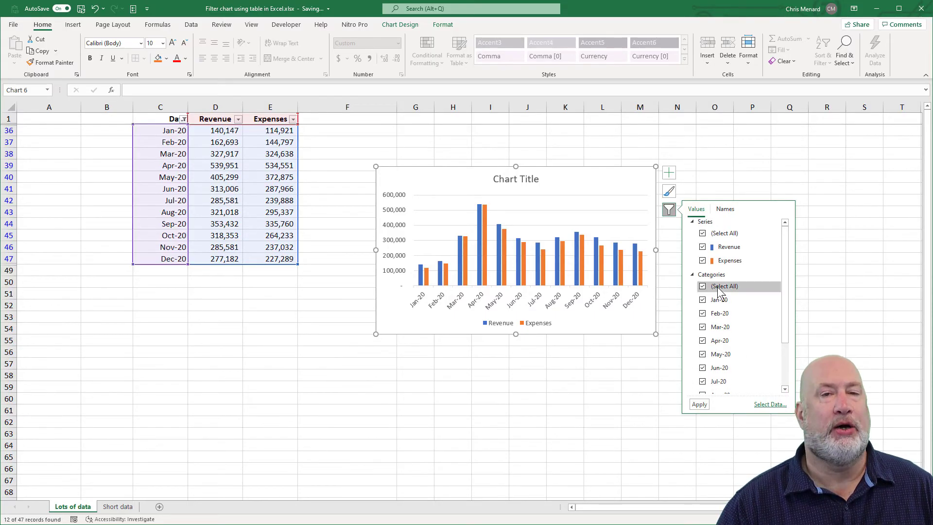
click(702, 260)
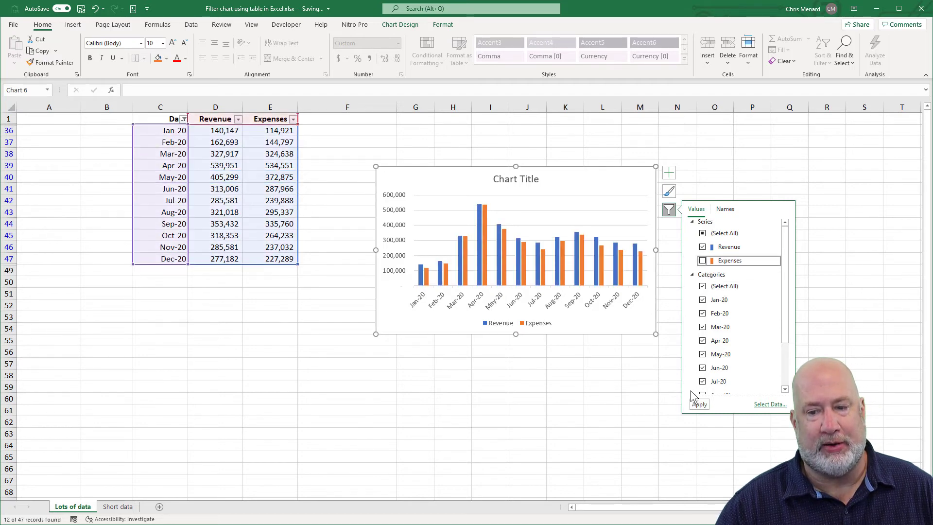
click(699, 404)
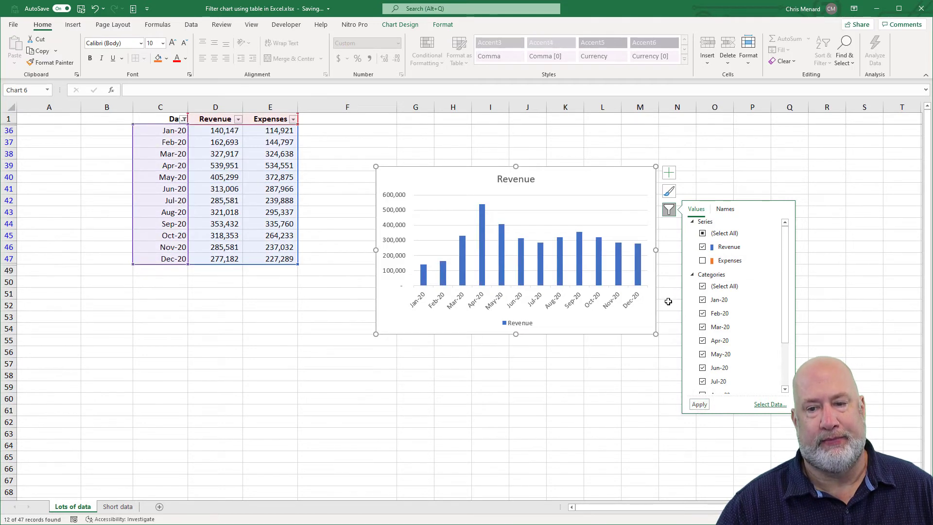
Restore the Expenses series so the chart plots both Revenue and Expenses
click(702, 260)
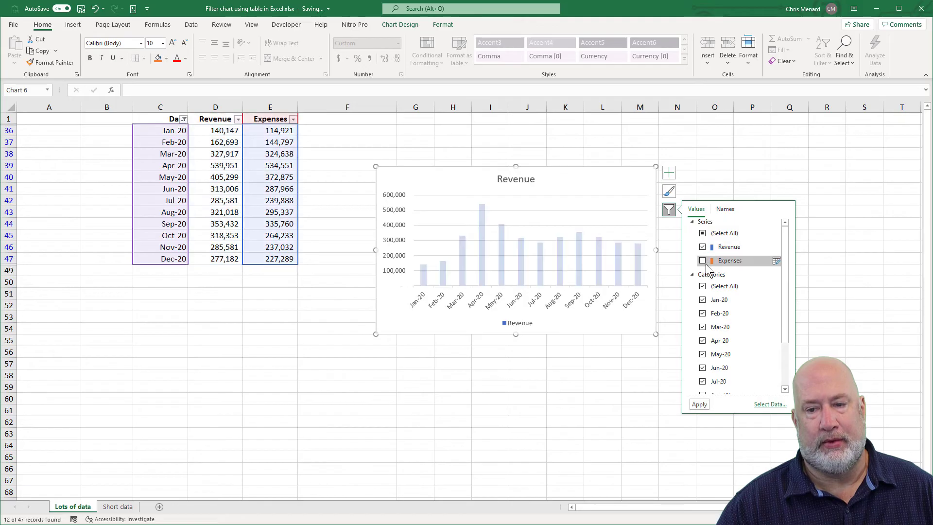
click(699, 404)
click(283, 177)
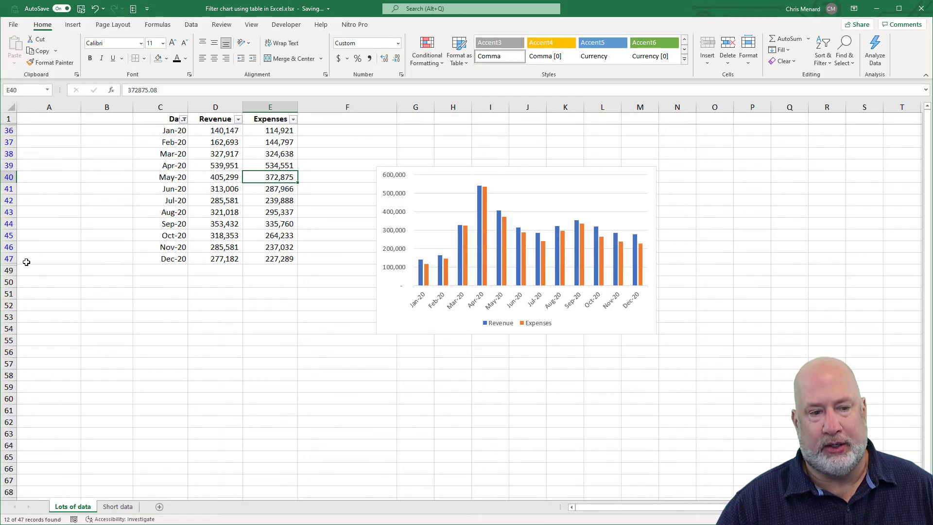
Check that the Date filter still keeps only 2020, leaving it unchanged, then go to the Data tab
click(219, 173)
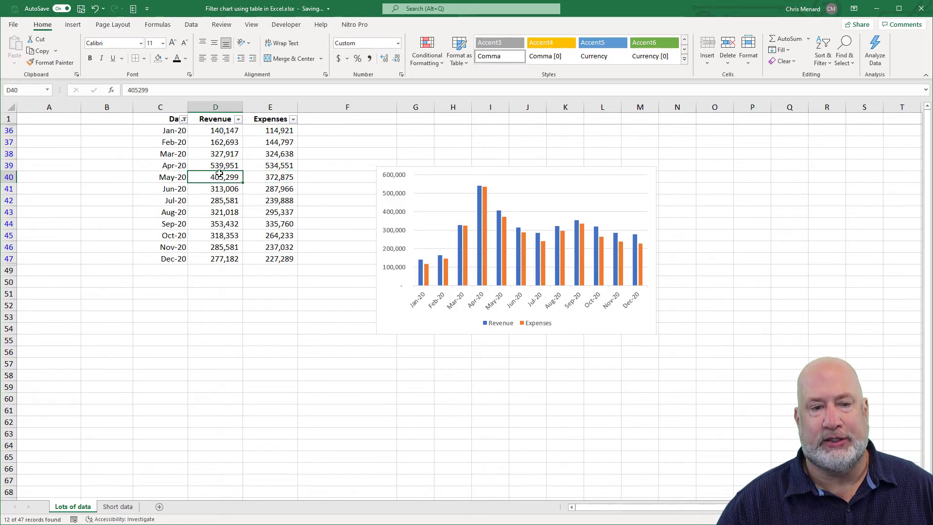
click(183, 120)
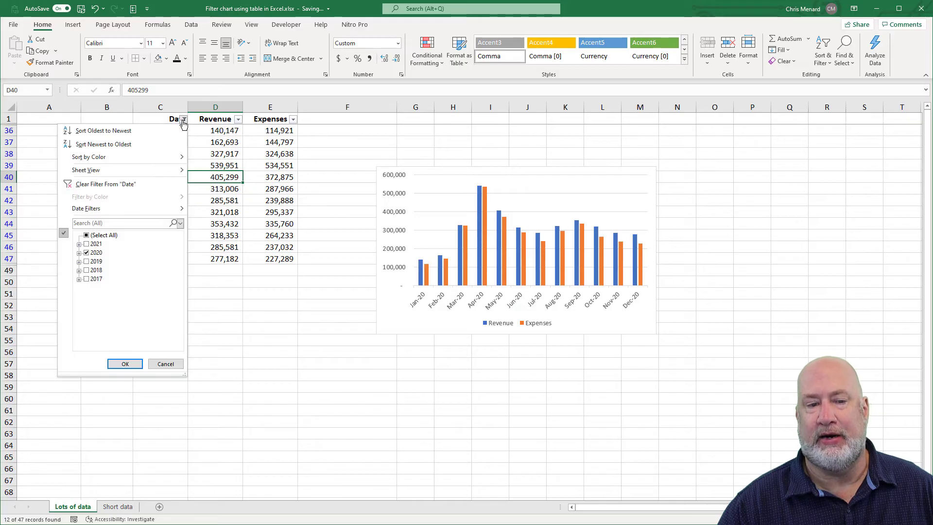
key(Return)
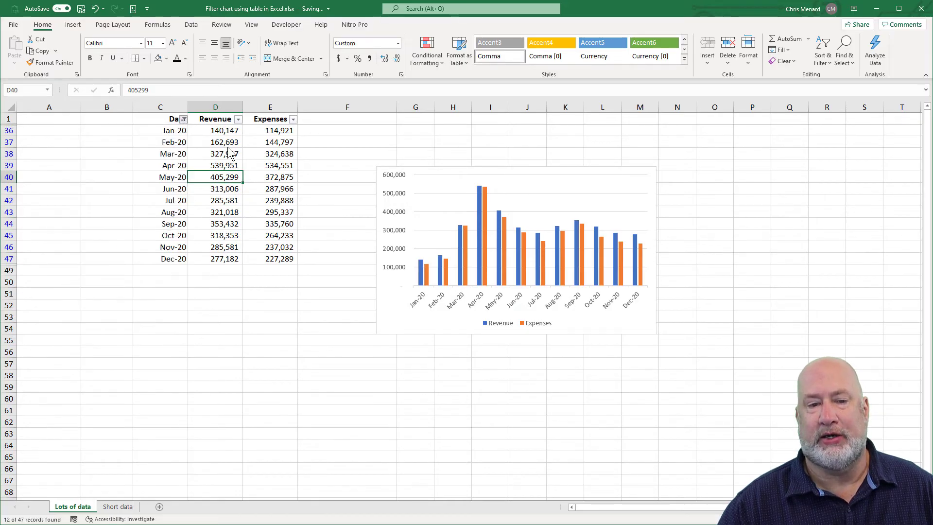
click(193, 28)
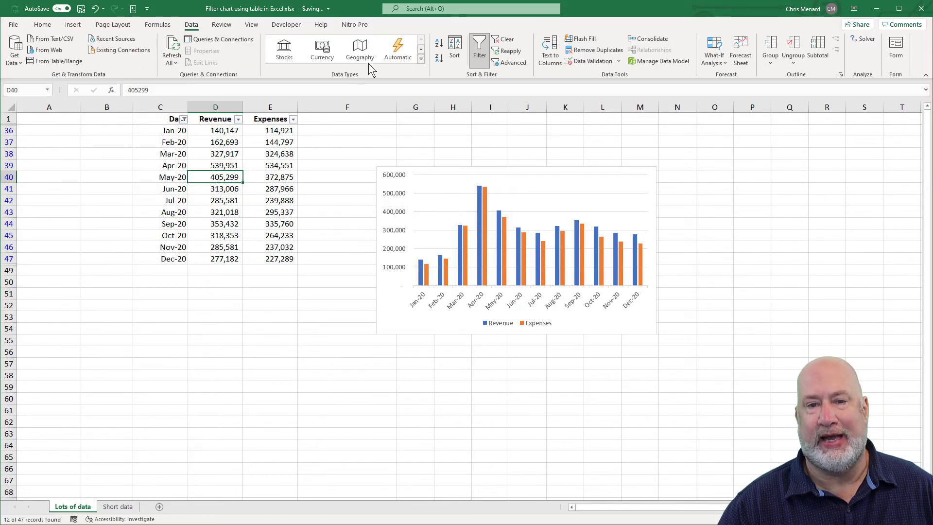
Turn off Filter so all rows from Mar-17 through Dec-20 show in the data and chart
click(478, 54)
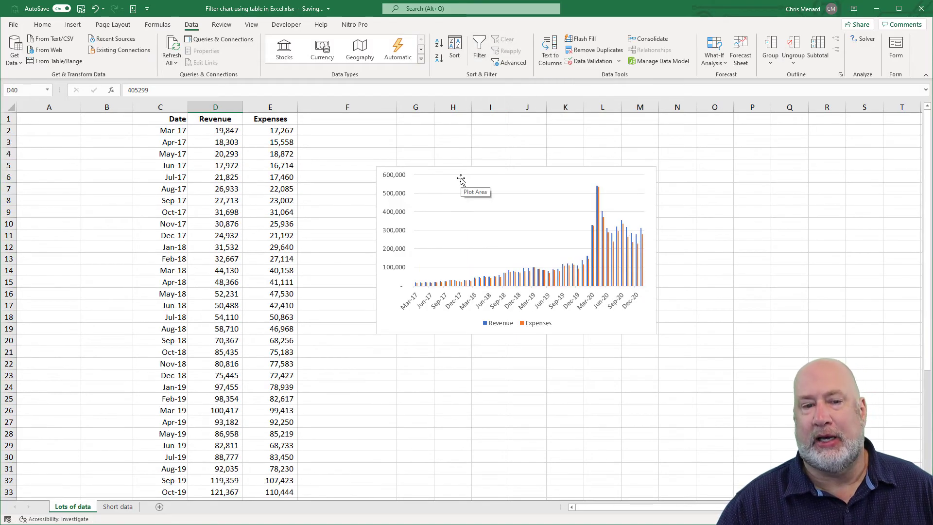
click(200, 193)
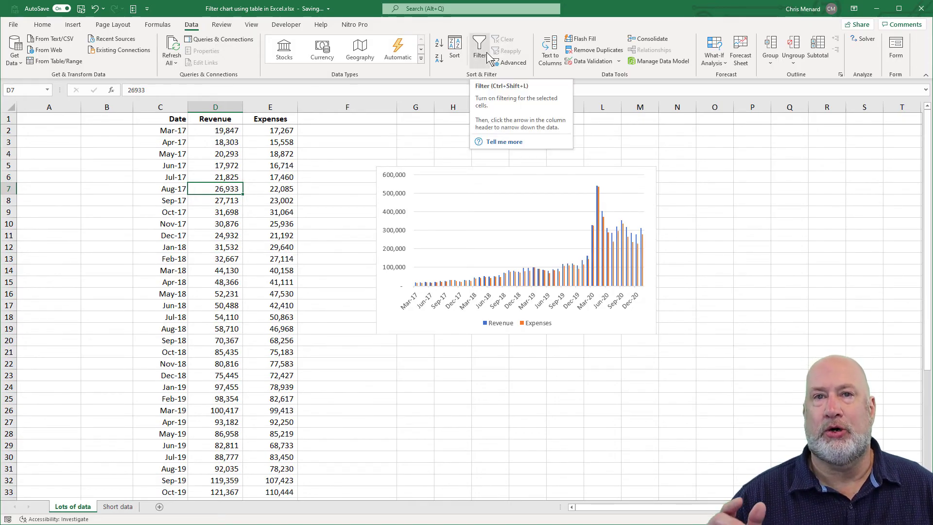
click(236, 140)
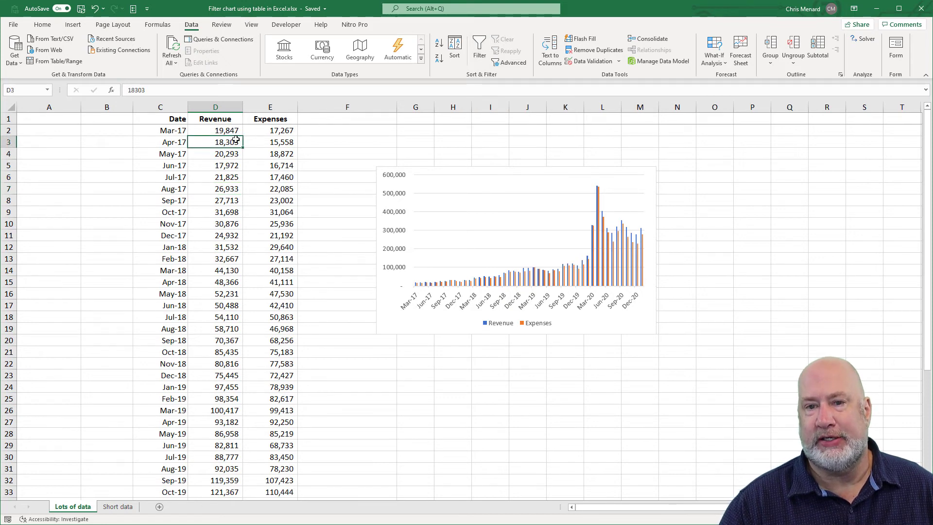
click(636, 180)
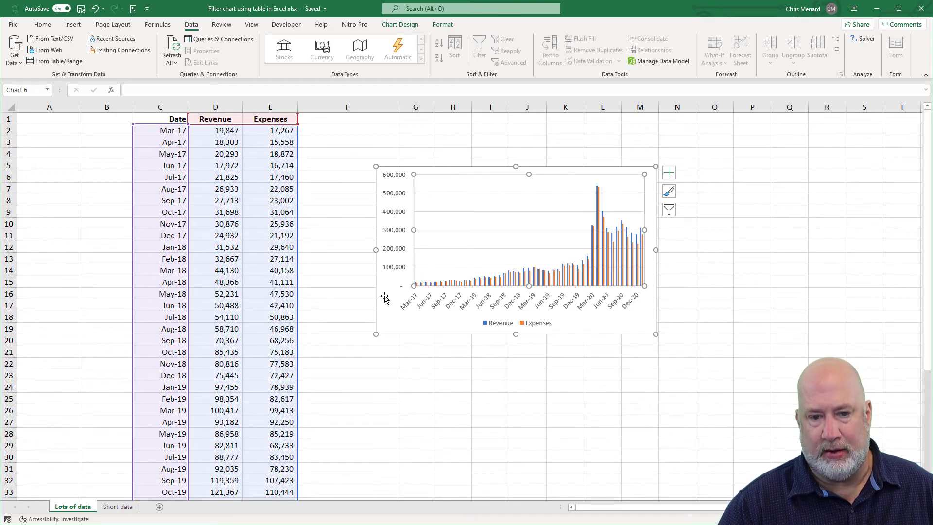
Delete the old chart, then preview table creation and table styles without applying them
key(Delete)
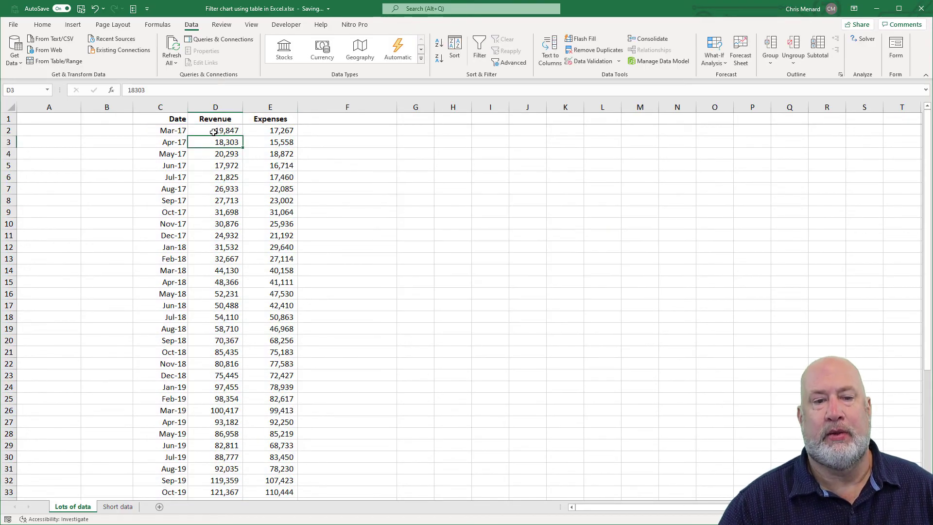
click(213, 132)
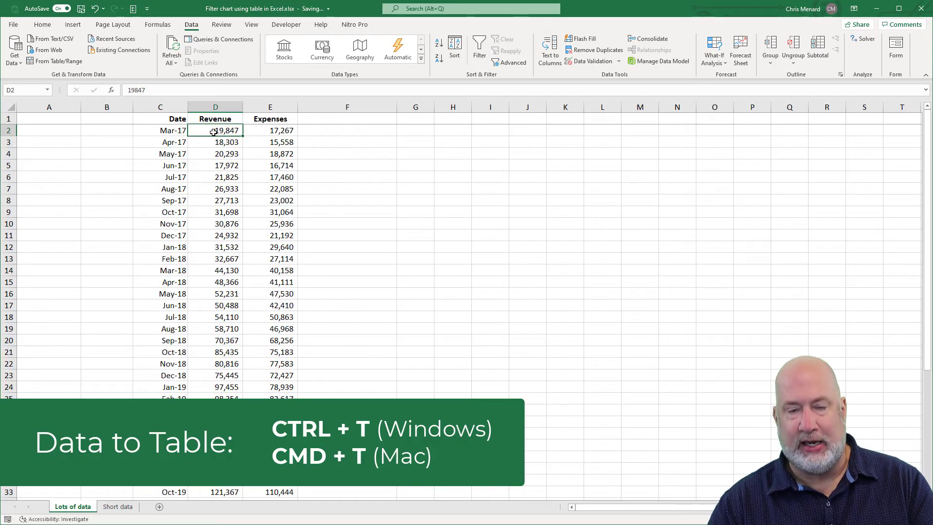
key(ctrl+t)
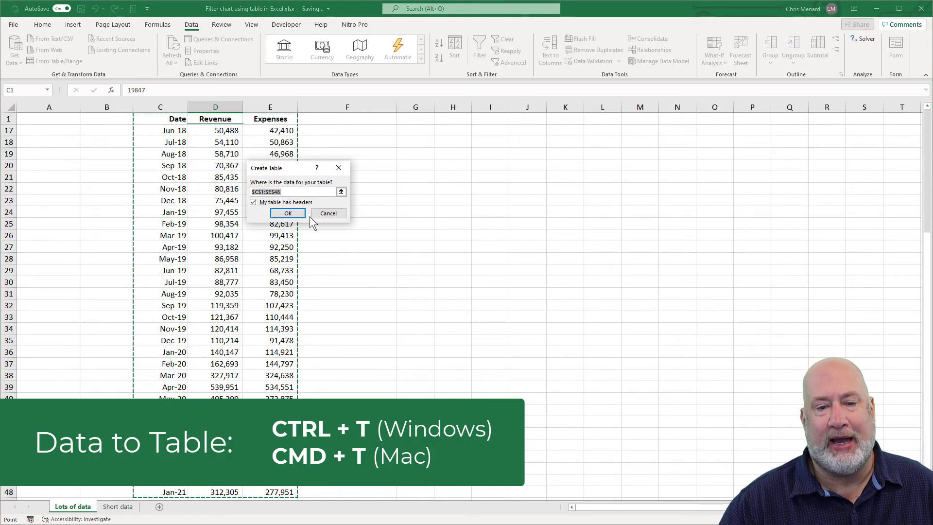
click(328, 213)
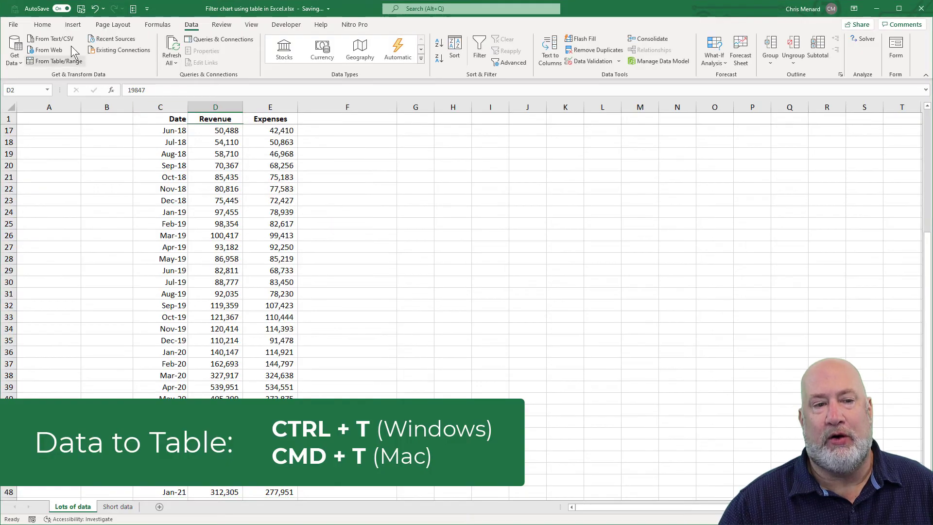
click(43, 25)
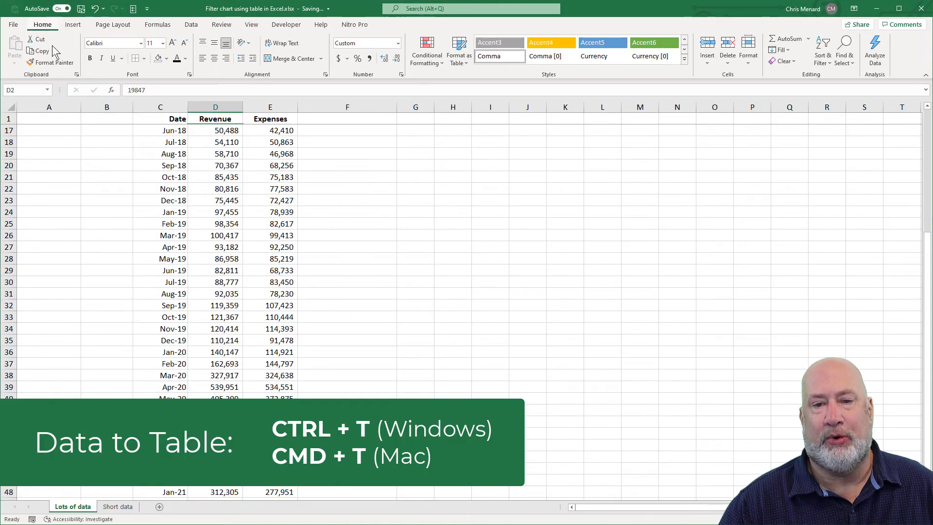
click(463, 62)
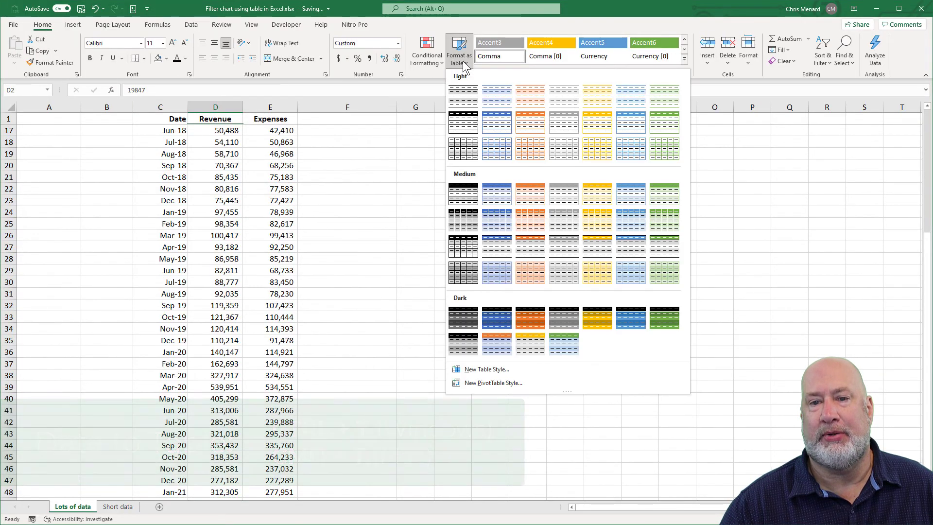
click(464, 57)
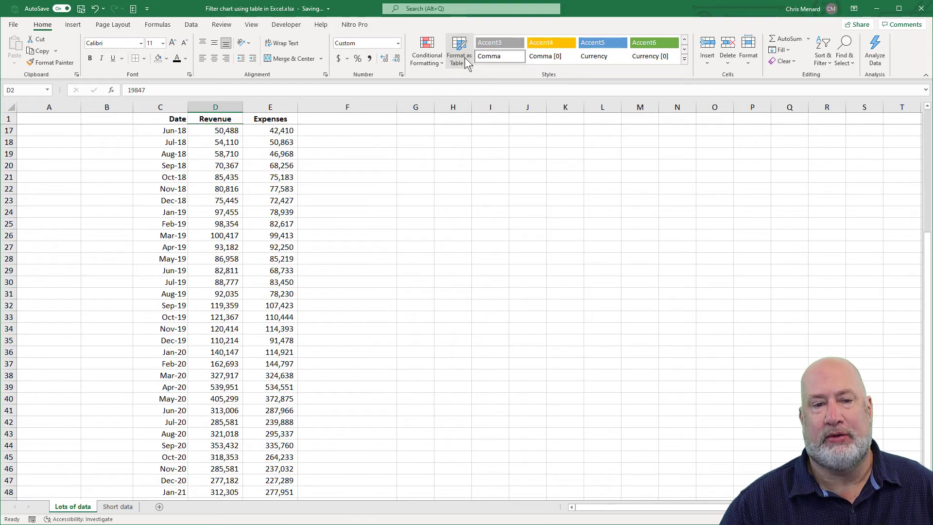
Convert the Date, Revenue and Expenses range into a banded table (Table2) with Ctrl+T
click(274, 165)
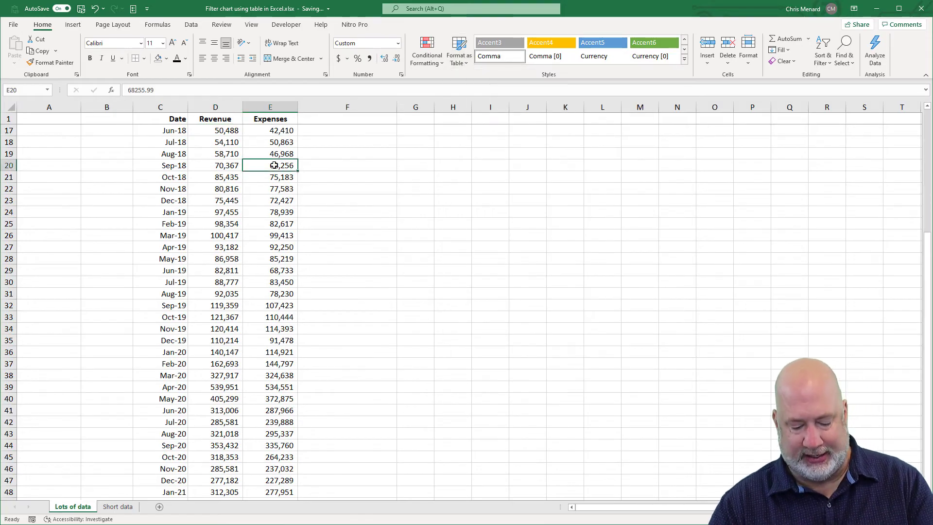
key(ctrl+t)
click(292, 210)
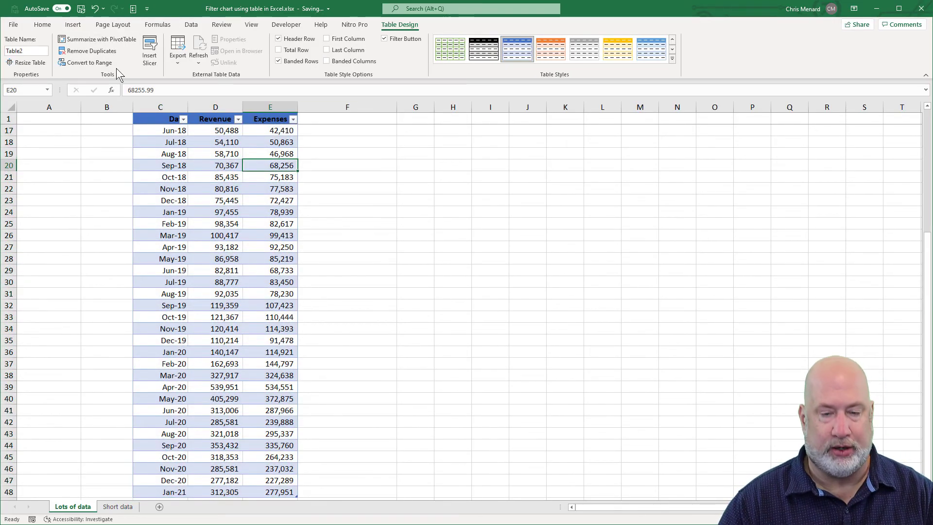
Insert a clustered column chart of Table2 with Alt+F1 and move it beside the data
key(alt+F1)
drag(435, 237, 487, 181)
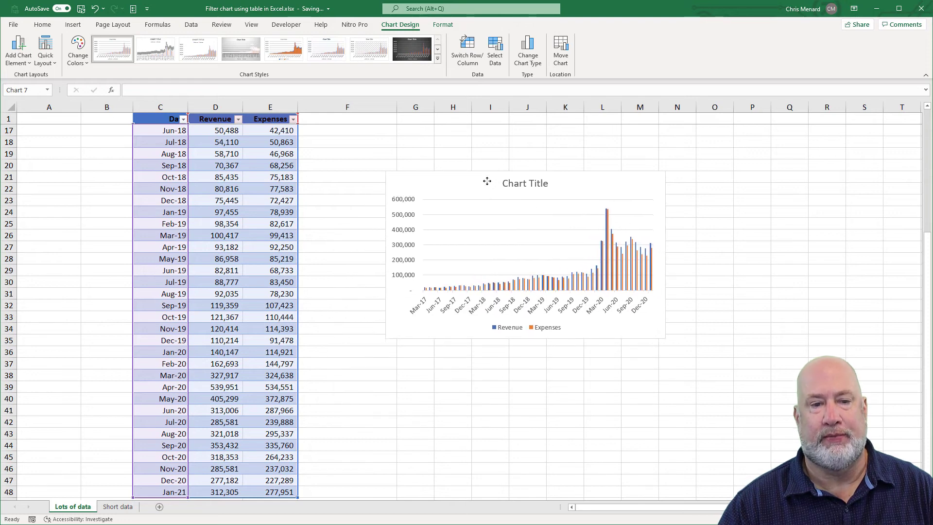
right_click(594, 184)
key(Escape)
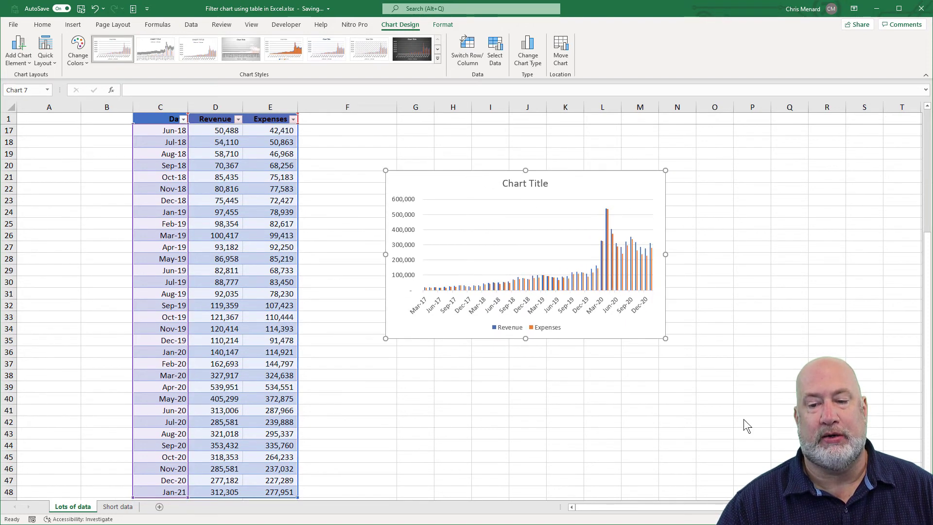
click(848, 146)
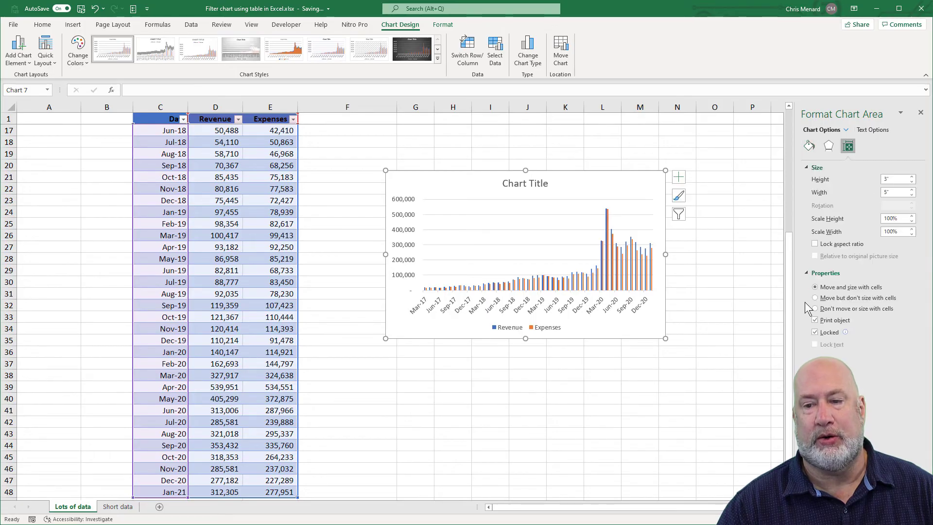
click(748, 210)
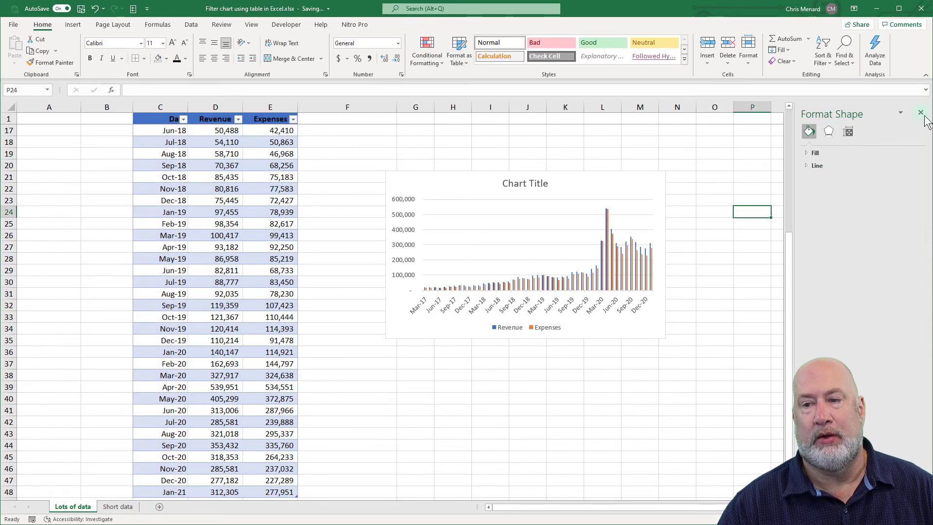
click(196, 158)
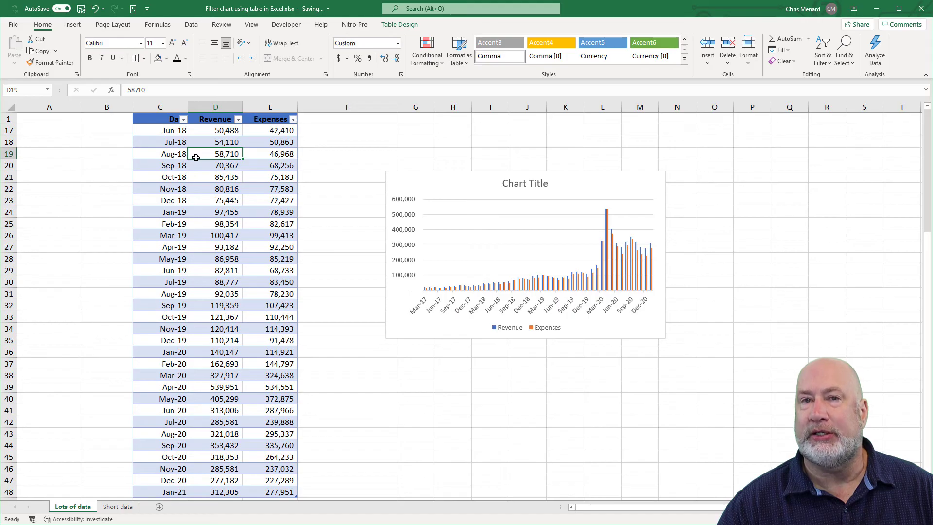
Enter a new row in C49: Feb 2021, Revenue 400,000, Expenses 300000
scroll(196, 158, down, 6)
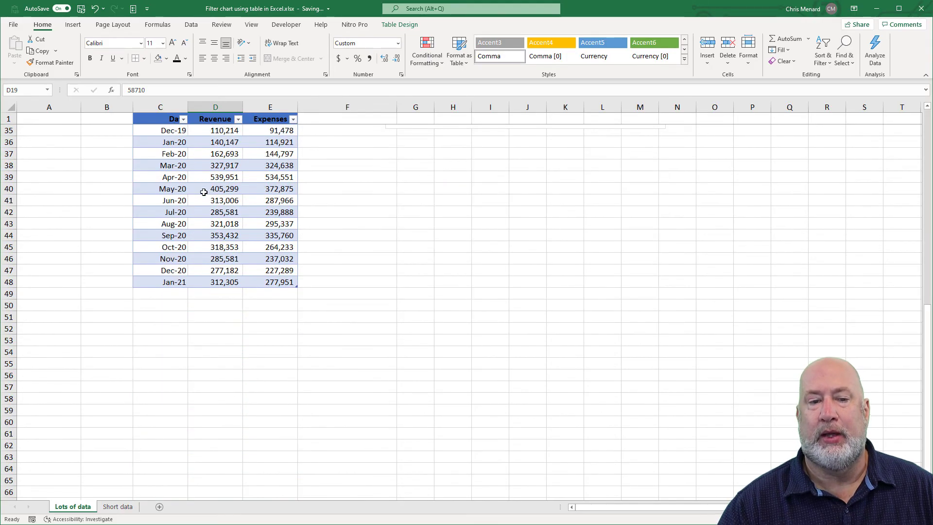
scroll(224, 241, up, 6)
scroll(223, 241, down, 6)
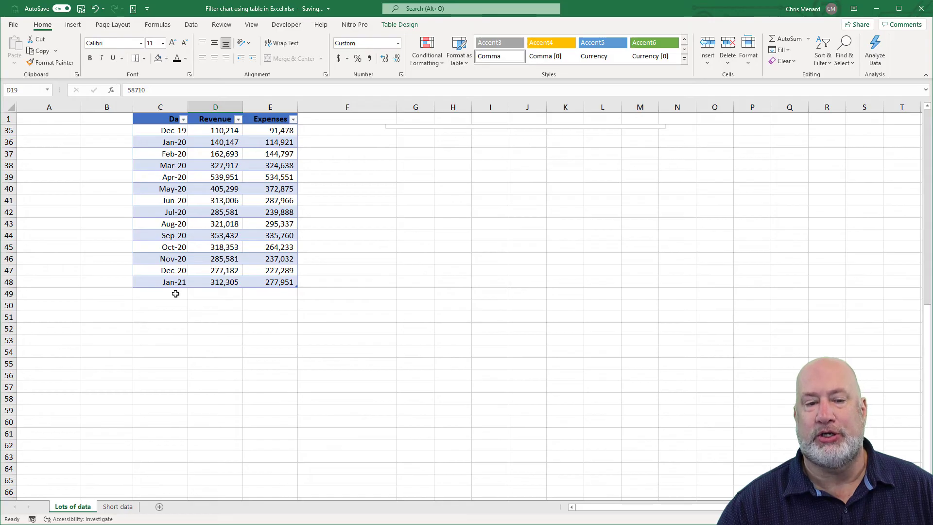
click(175, 297)
text(Feb)
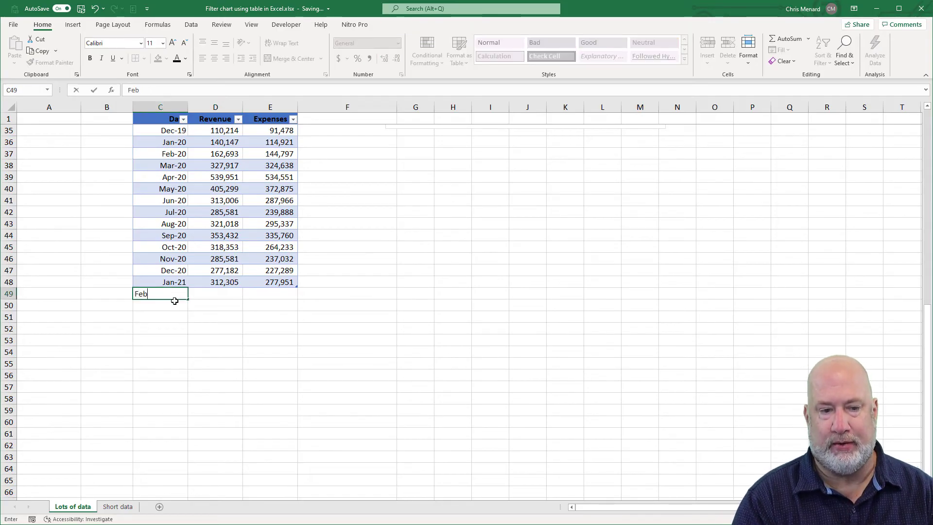
text( 2)
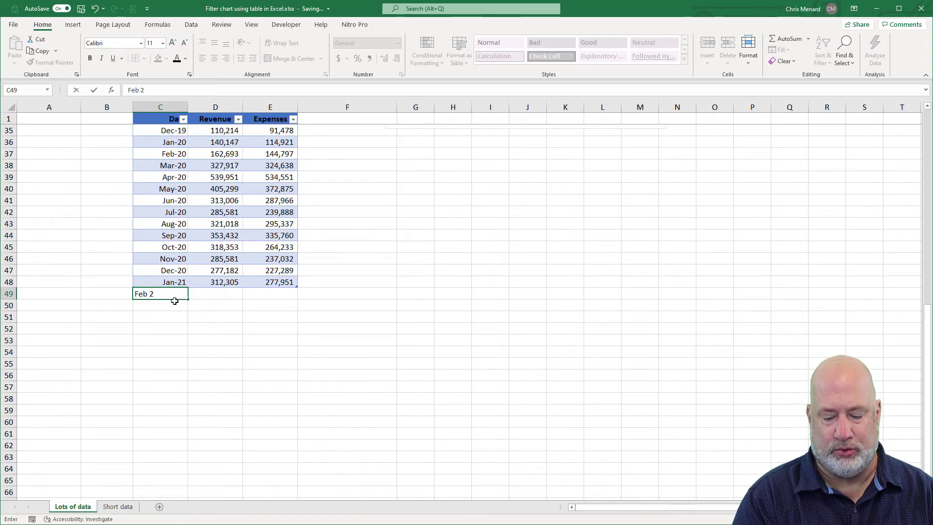
text(021)
key(Tab)
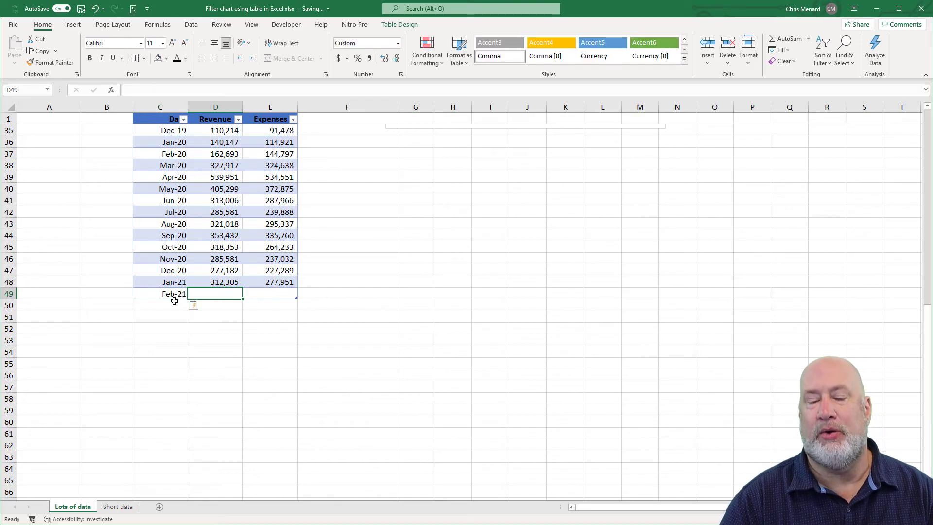
text(400,00000)
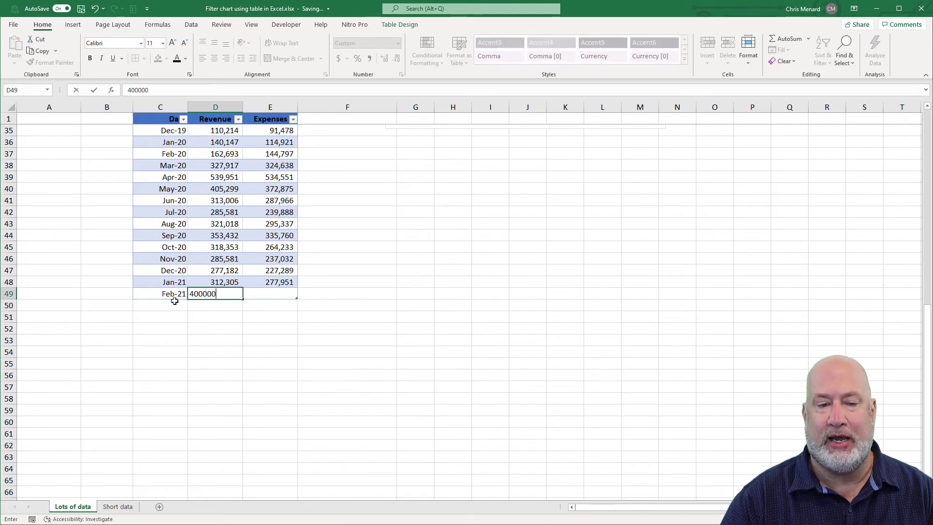
key(Tab)
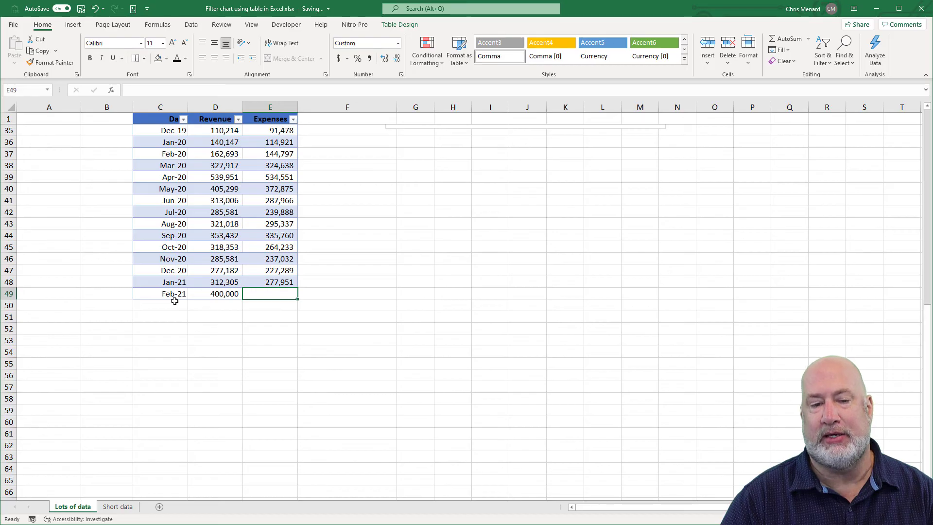
text(300000)
key(Return)
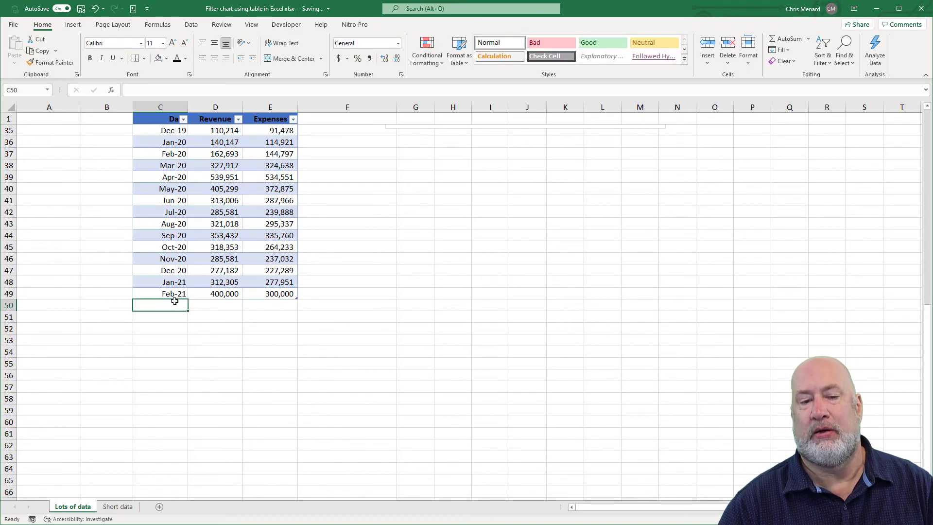
scroll(402, 327, up, 11)
Filter the Date column to only 2021 and move the chart up beside the table
click(634, 368)
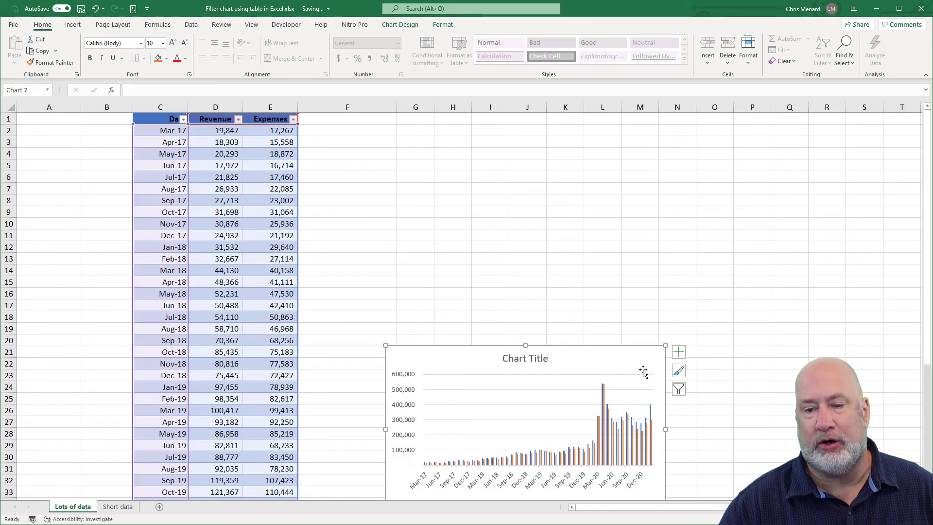
click(183, 119)
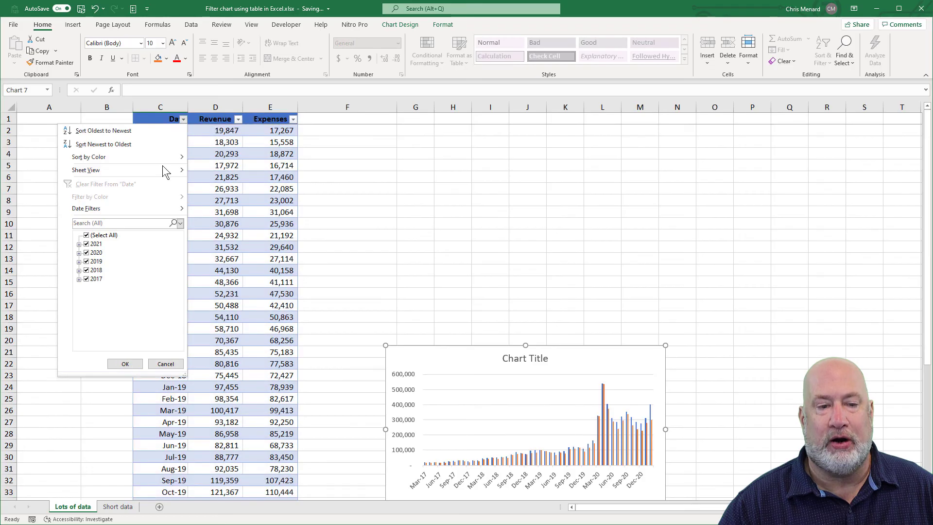
click(86, 236)
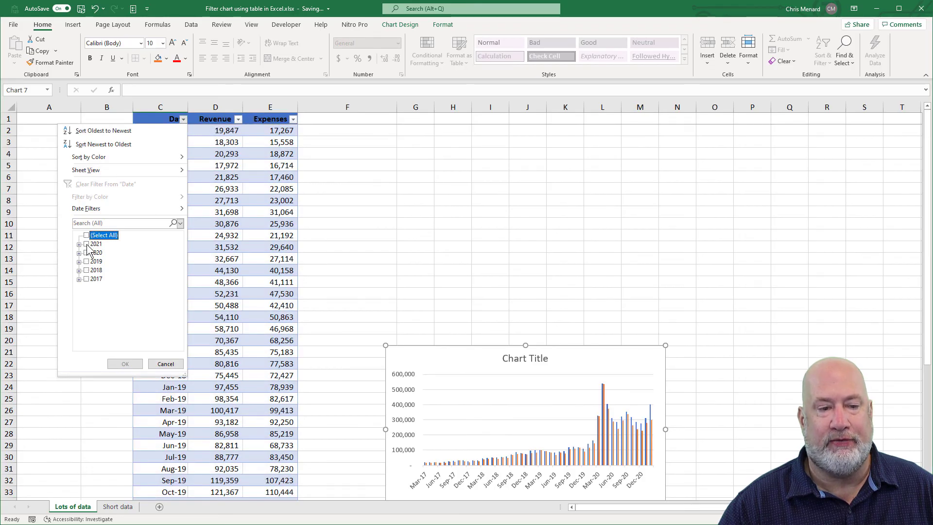
click(86, 244)
click(125, 364)
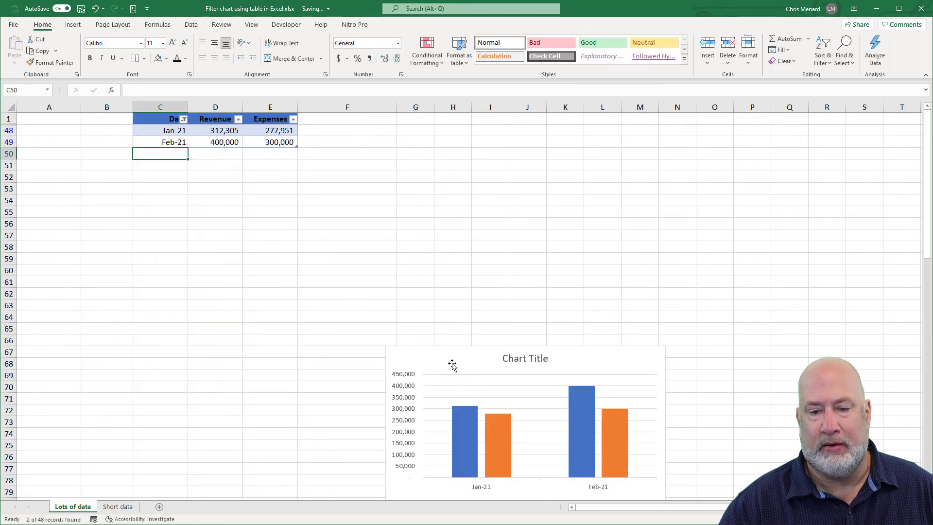
drag(450, 362, 468, 148)
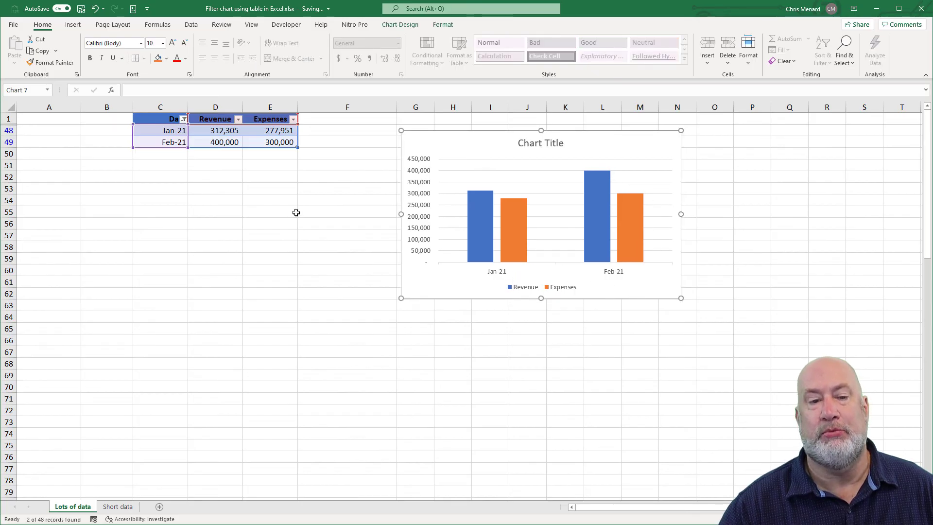
Enter a new row in C50: Mar 2021, Revenue 500,000, Expenses 357,555
click(178, 159)
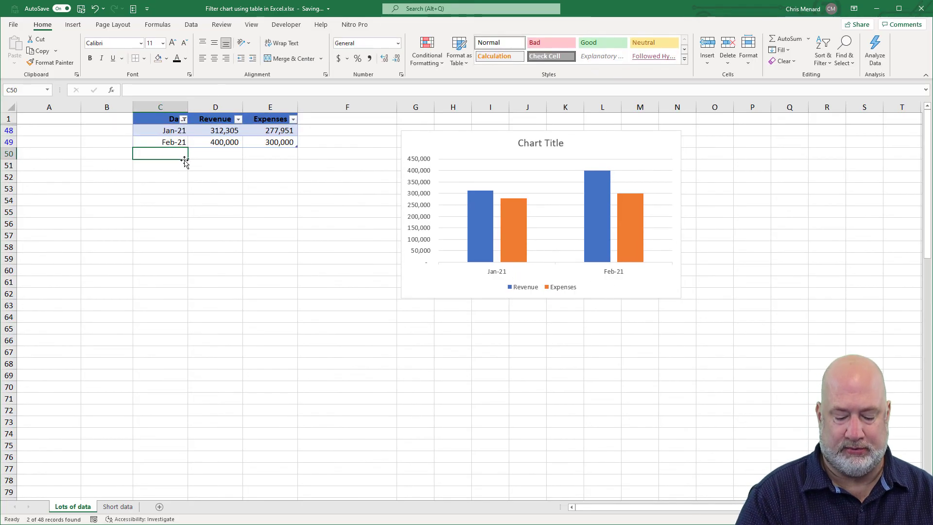
text(Mar )
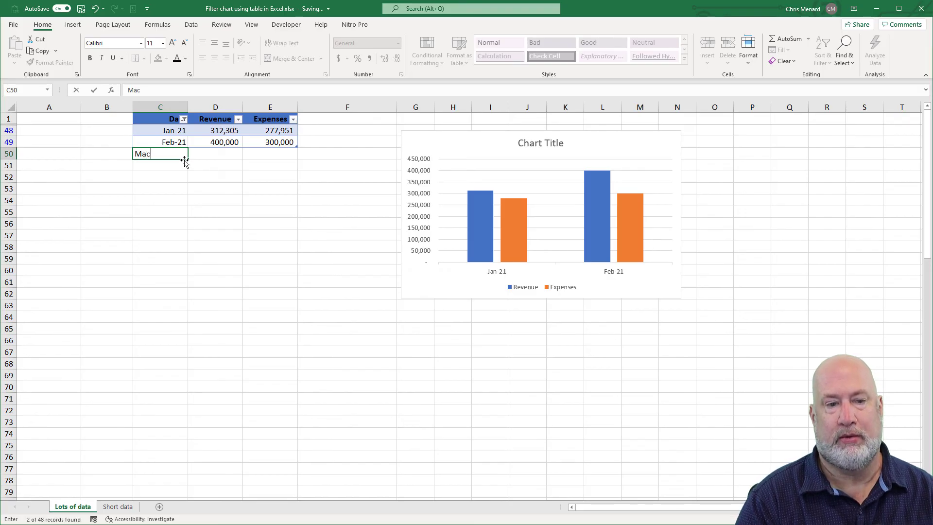
text(2021)
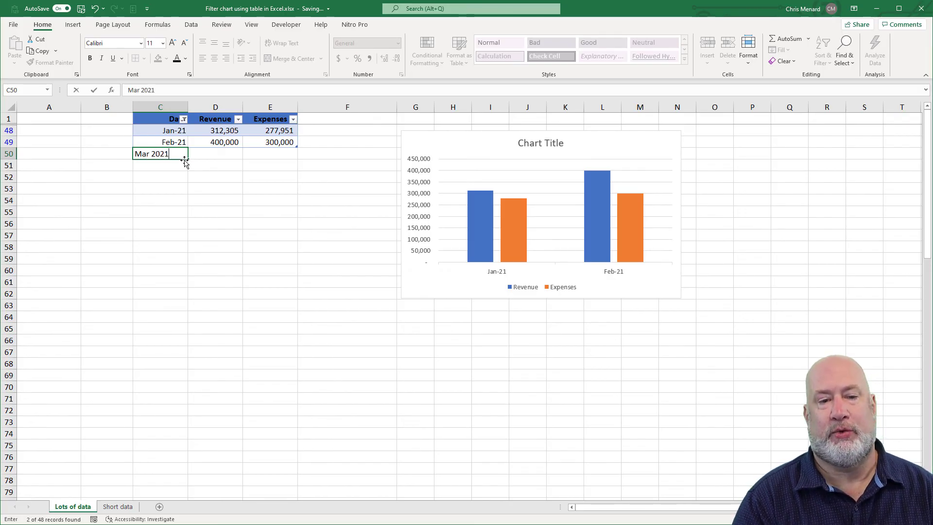
key(Tab)
text(5)
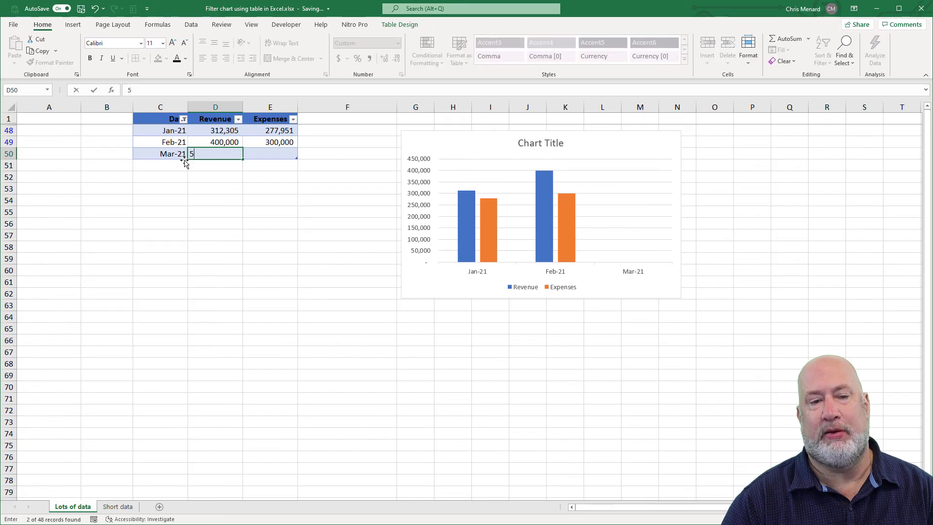
text(00,0000)
key(Tab)
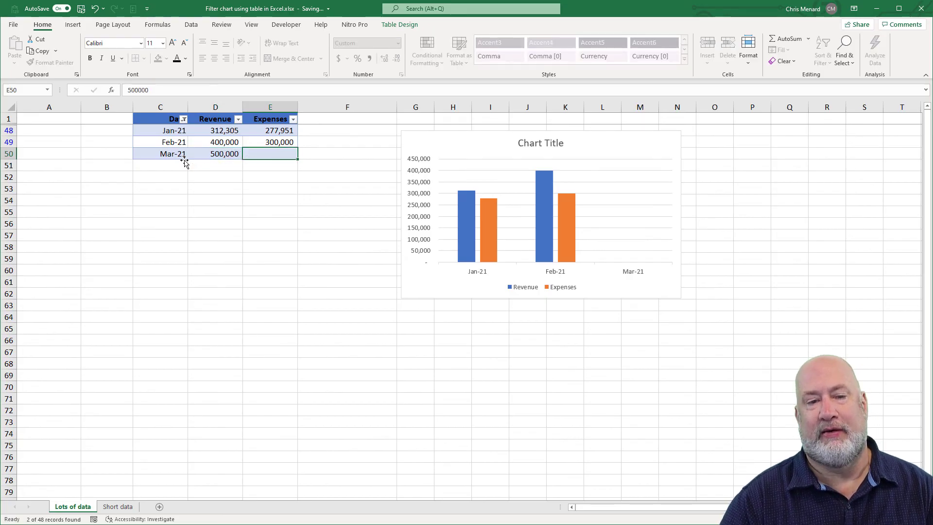
text(35)
text(7,555)
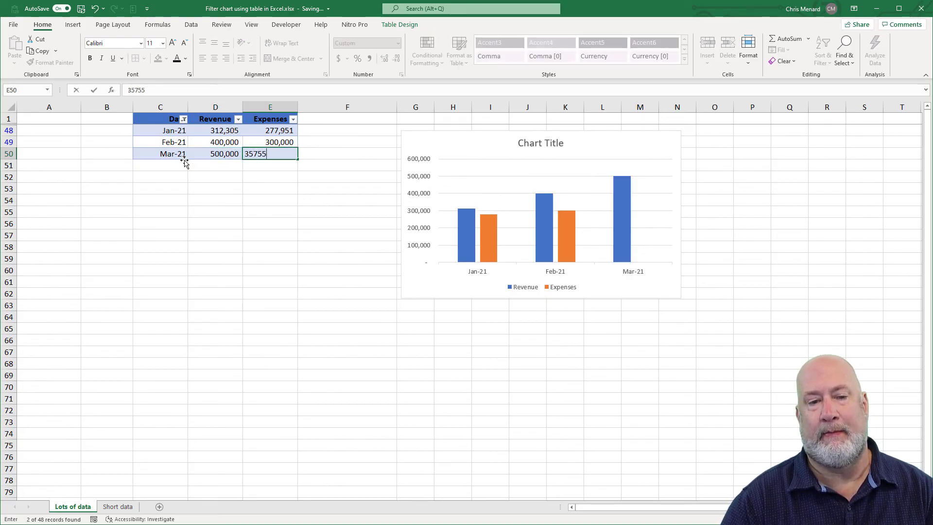
key(Return)
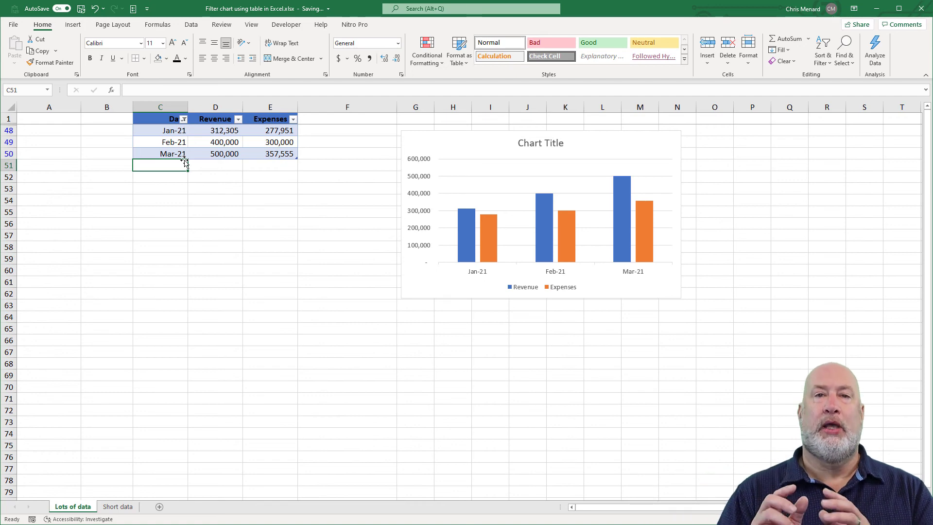